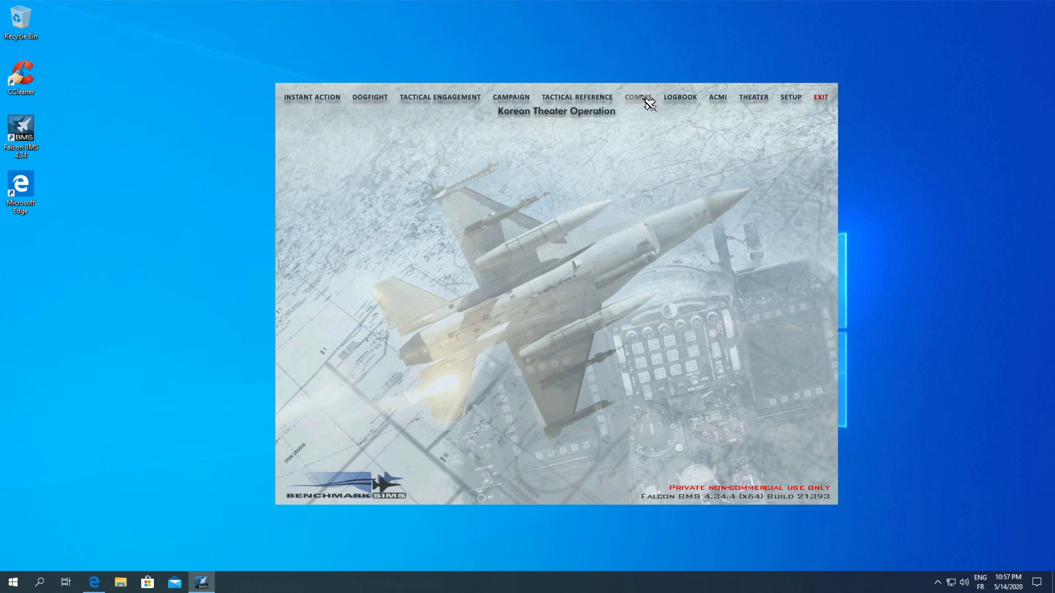
# Step: Open the communications settings and create a new server entry named "Dummy Server"
pyautogui.click(650, 104)
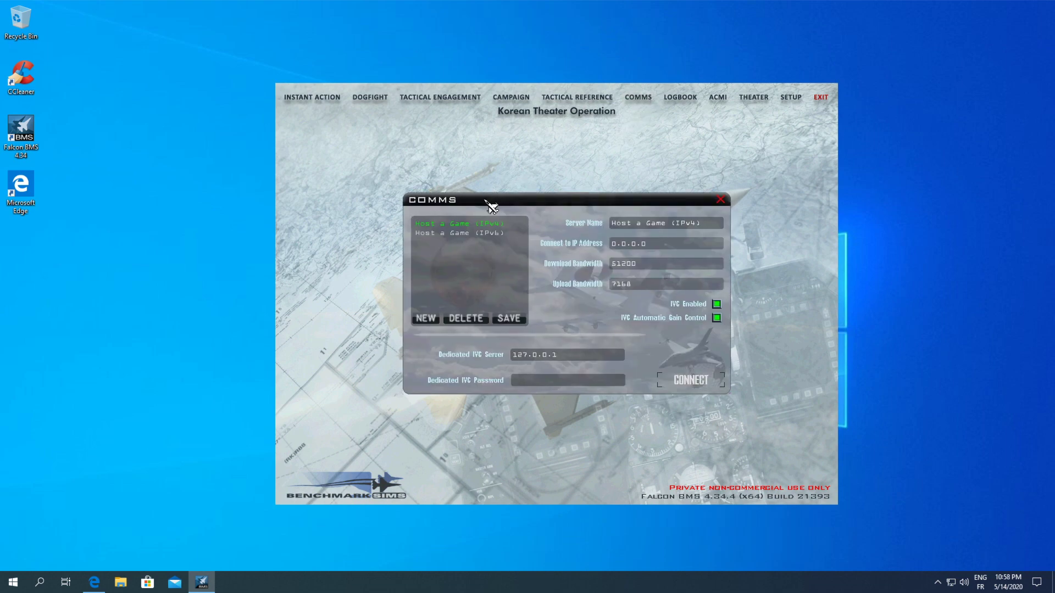
pyautogui.moveTo(486, 202)
pyautogui.mouseDown()
pyautogui.moveTo(479, 190)
pyautogui.moveTo(488, 201)
pyautogui.mouseUp()
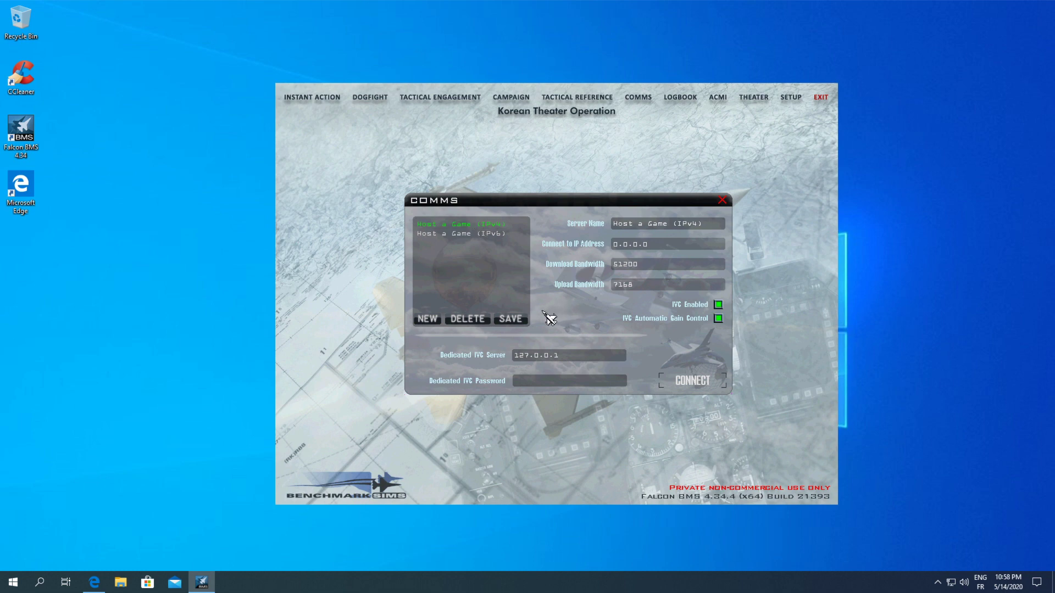
pyautogui.click(434, 321)
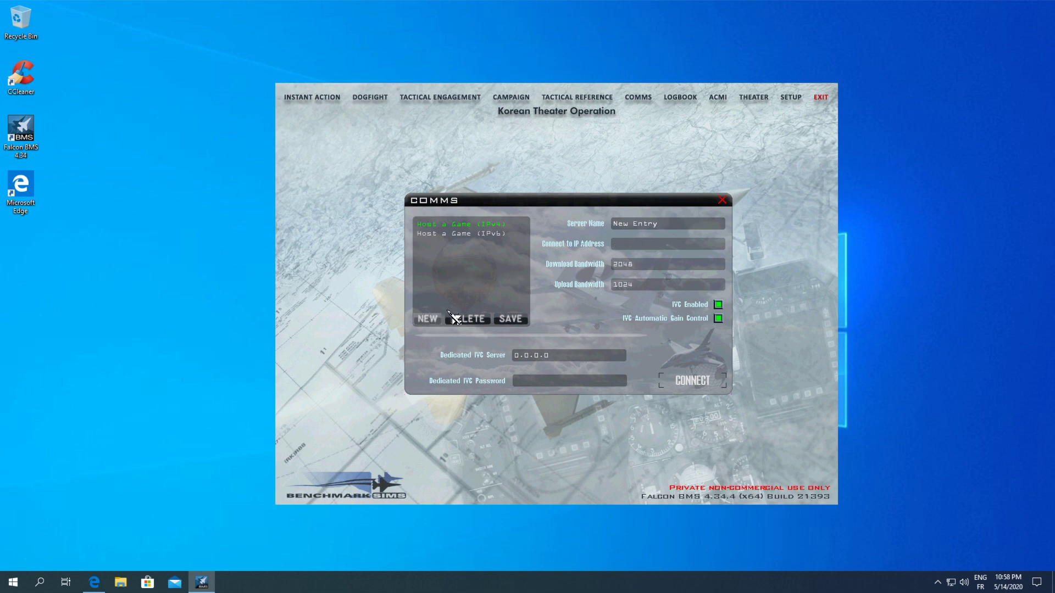
pyautogui.click(667, 224)
pyautogui.write('Dummy S')
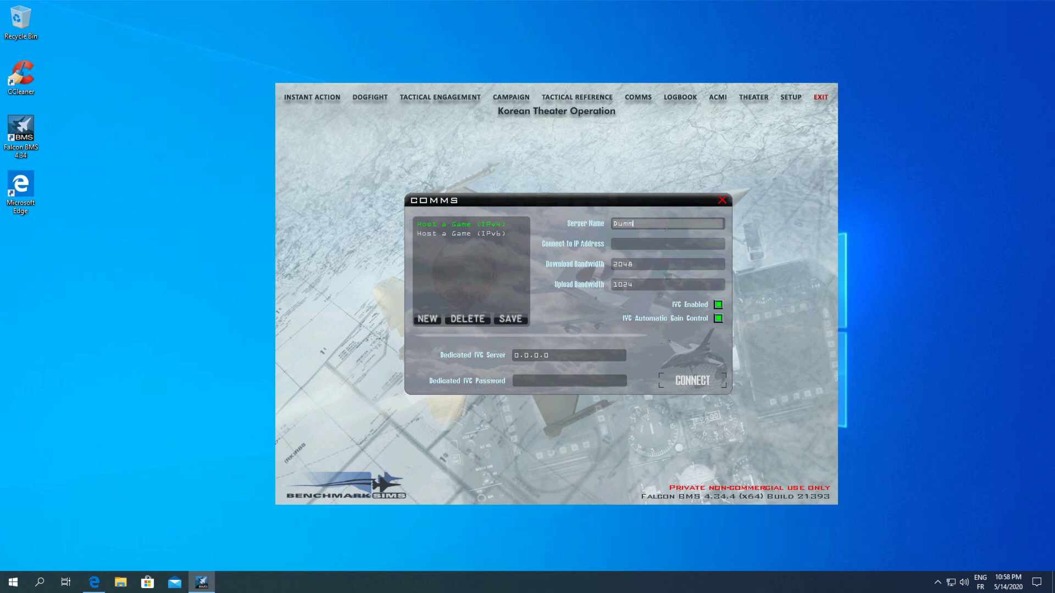
pyautogui.write('erver')
# Step: Set the connection IP address and the dedicated IVC server to 123.123.123.123, and save the entry
pyautogui.click(638, 242)
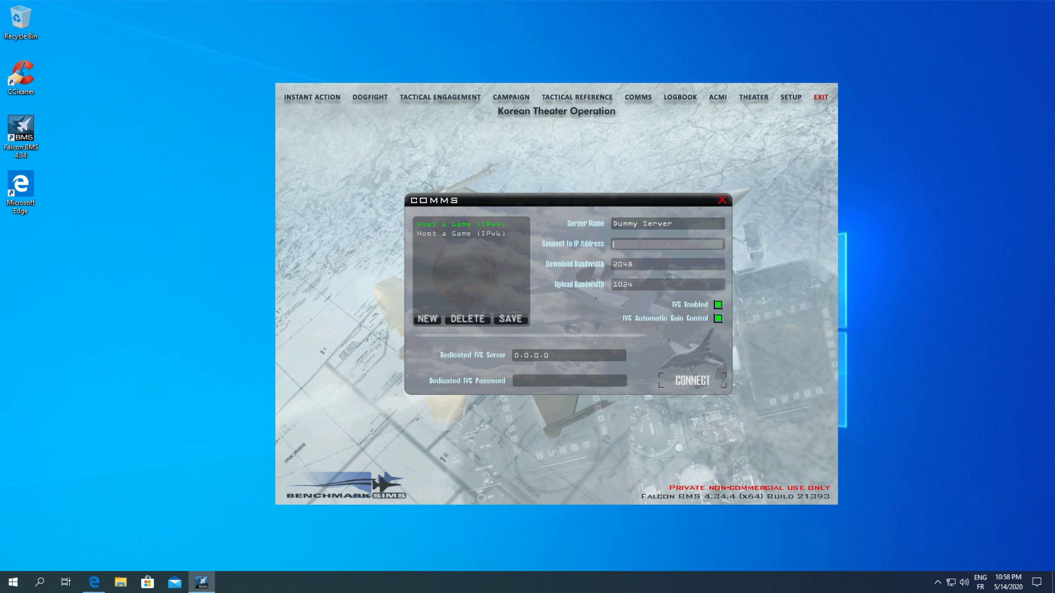
pyautogui.write('123.123.123.123')
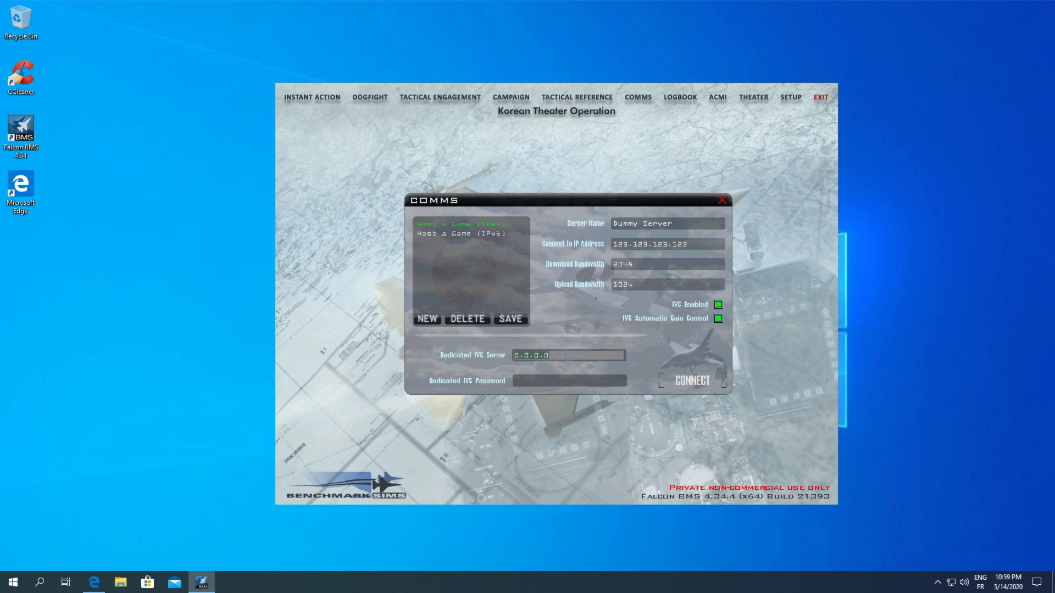
pyautogui.click(566, 356)
pyautogui.write('123.123.123.123')
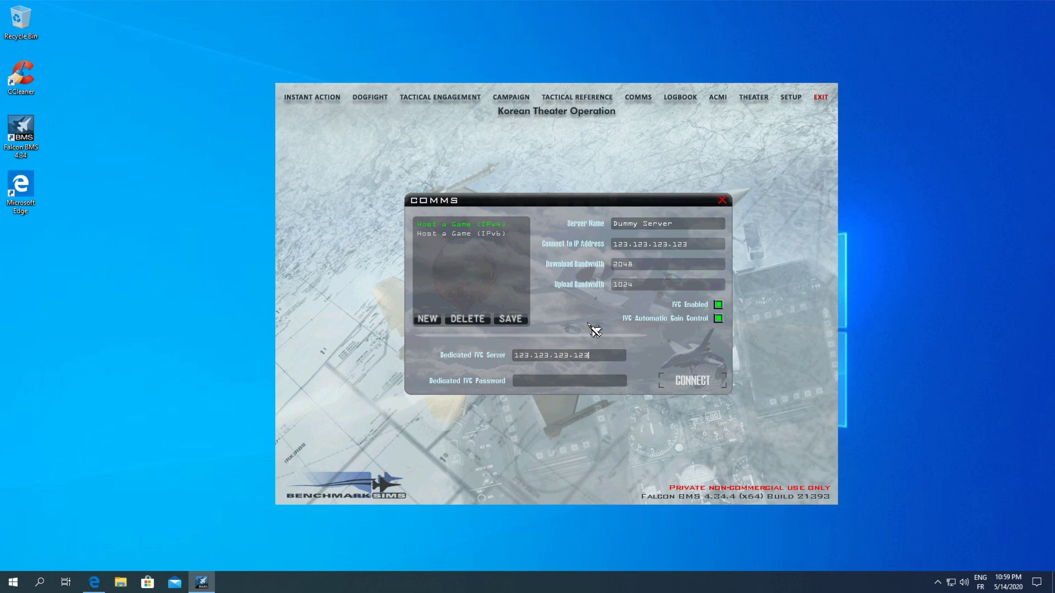
pyautogui.click(519, 324)
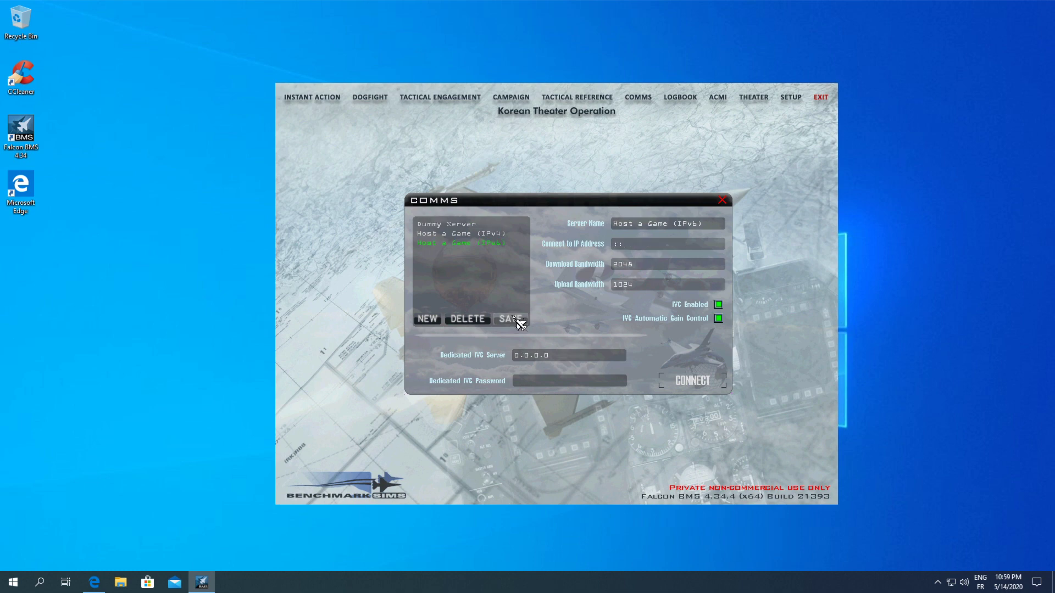
# Step: Reselect the Dummy Server entry and launch the Windows Calculator for the bandwidth conversion
pyautogui.click(453, 224)
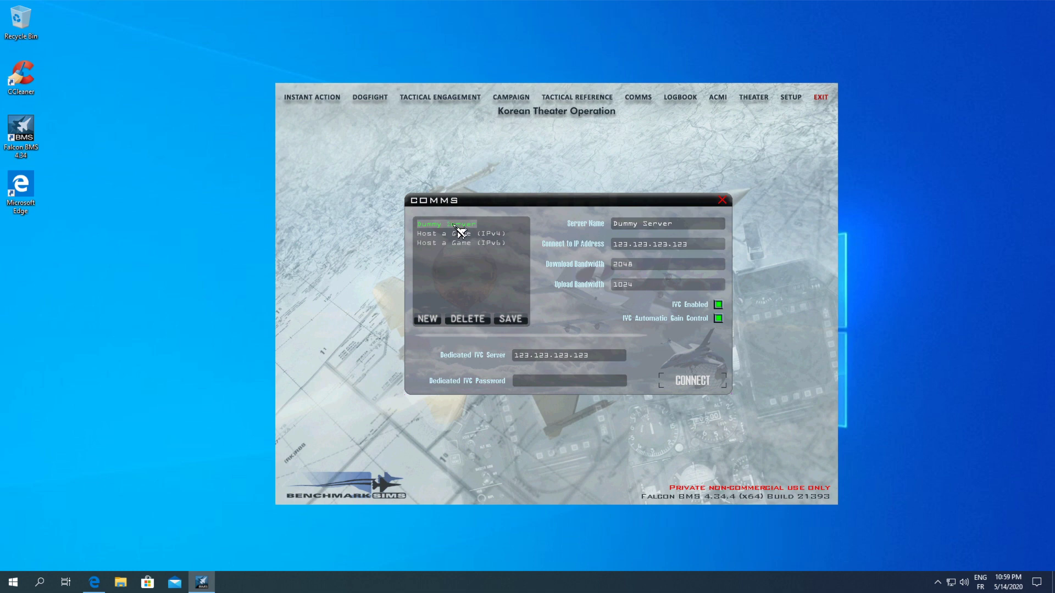
pyautogui.click(628, 263)
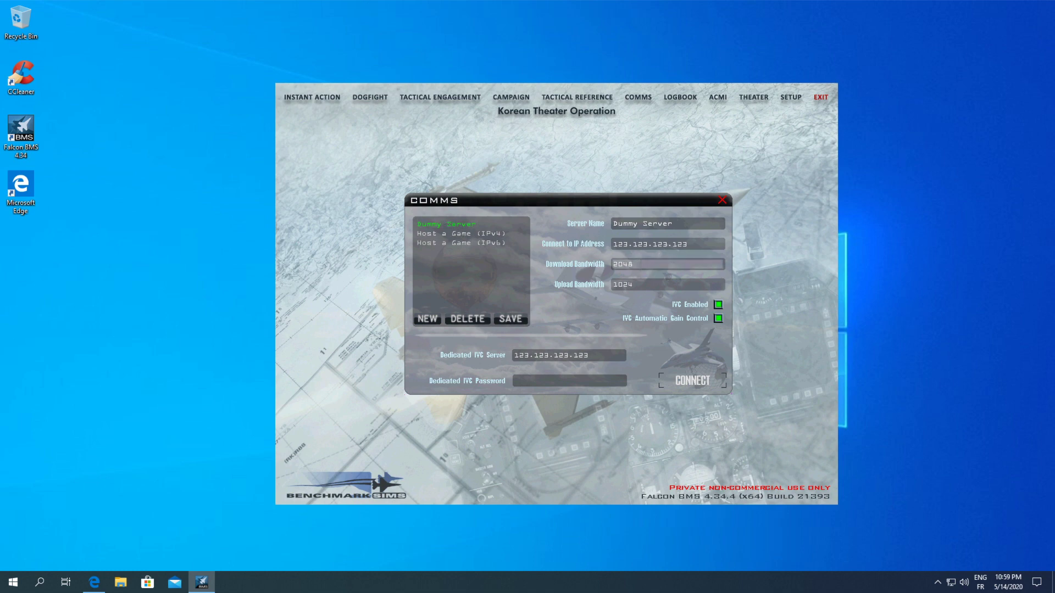
pyautogui.press('Return')
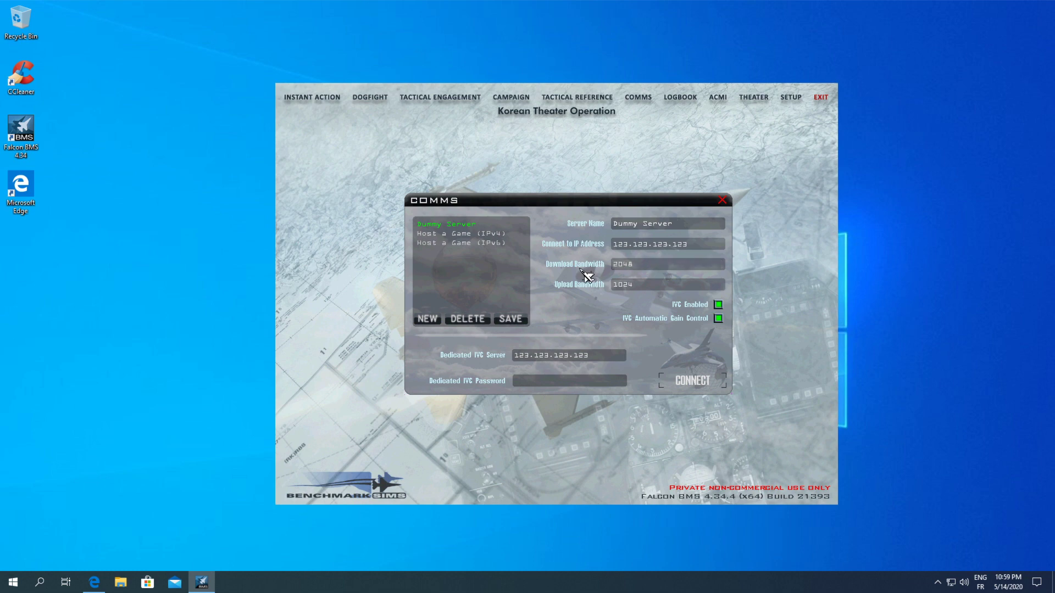
pyautogui.click(616, 264)
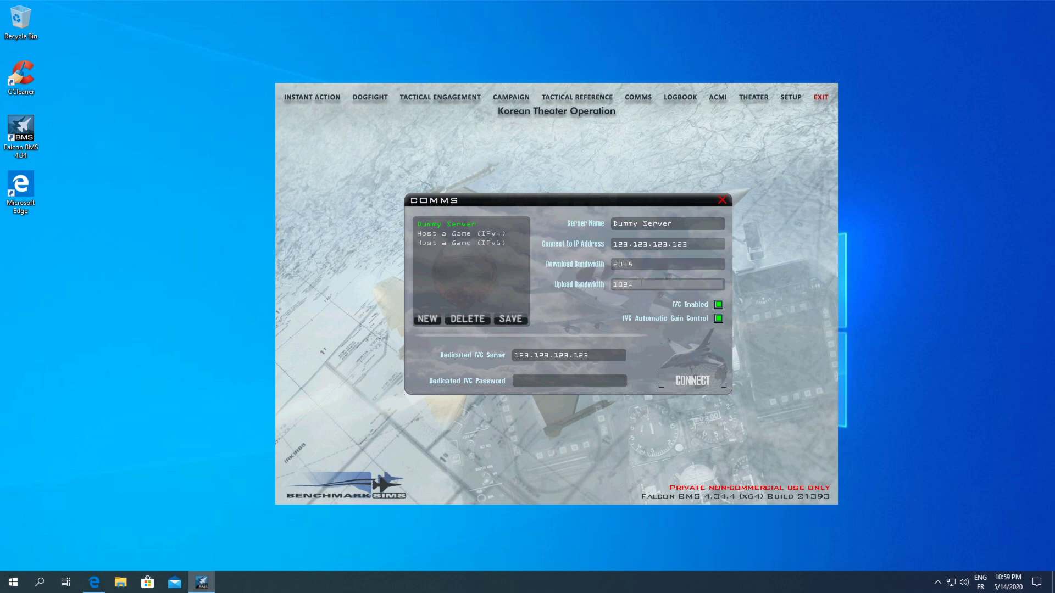
pyautogui.click(21, 580)
pyautogui.write('calc')
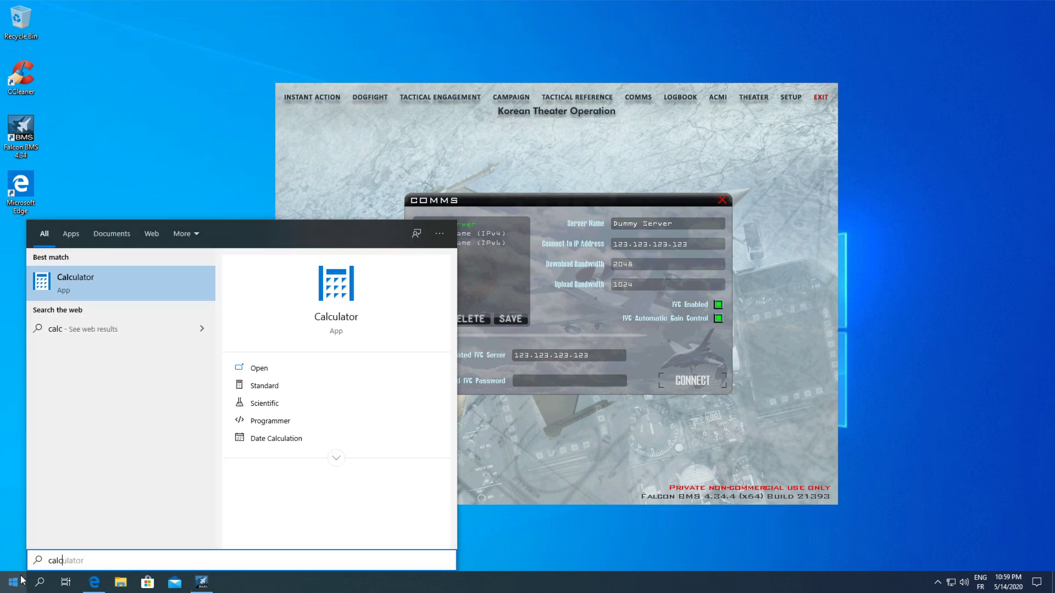
pyautogui.press('Return')
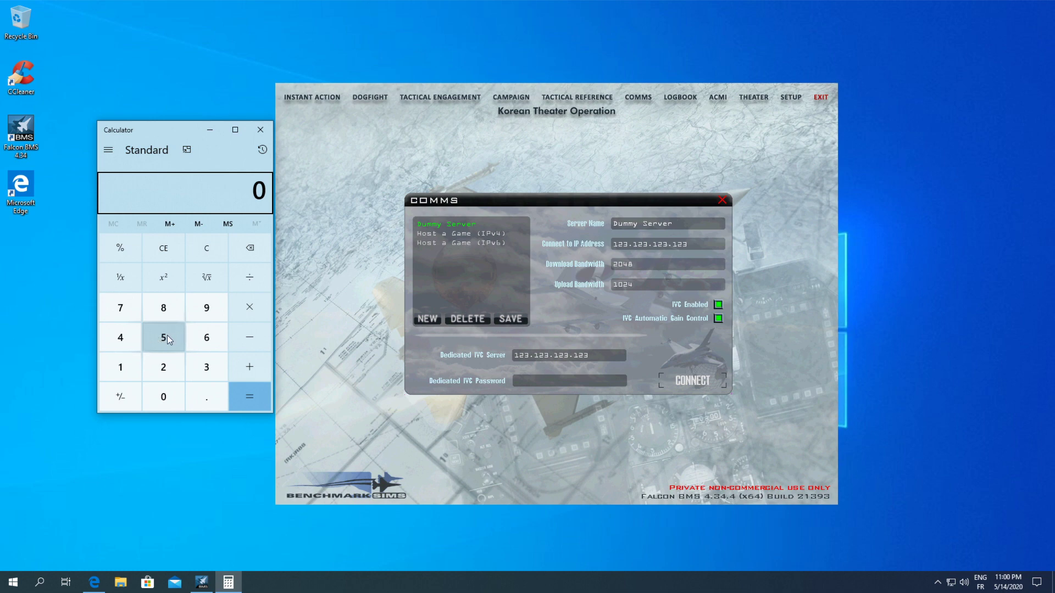
# Step: Calculate 50 × 1024 to get the download bandwidth value
pyautogui.click(168, 333)
pyautogui.click(167, 395)
pyautogui.click(239, 301)
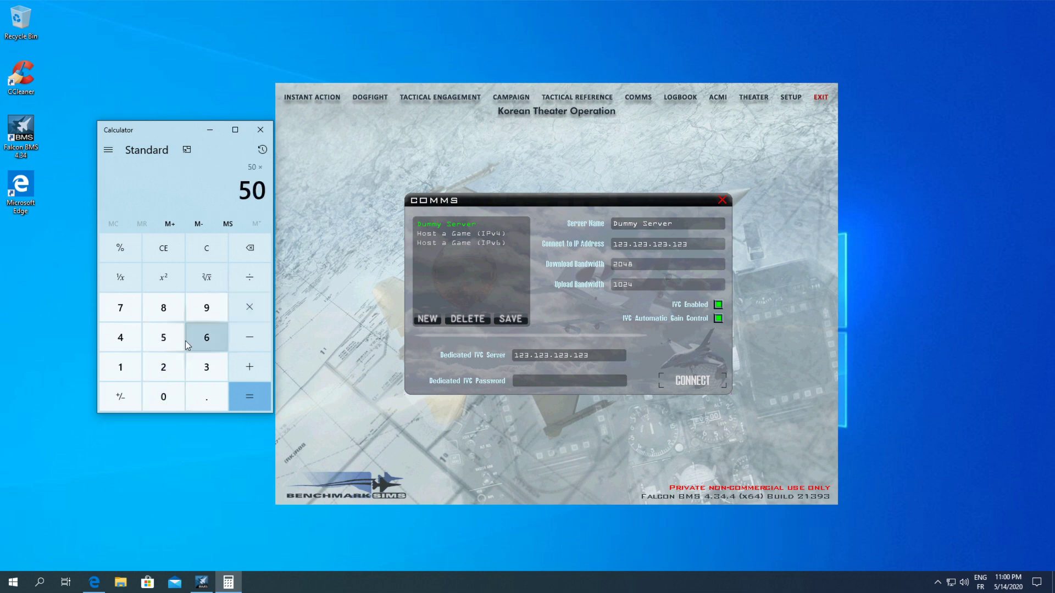
pyautogui.click(123, 368)
pyautogui.click(167, 398)
pyautogui.click(162, 367)
pyautogui.click(120, 337)
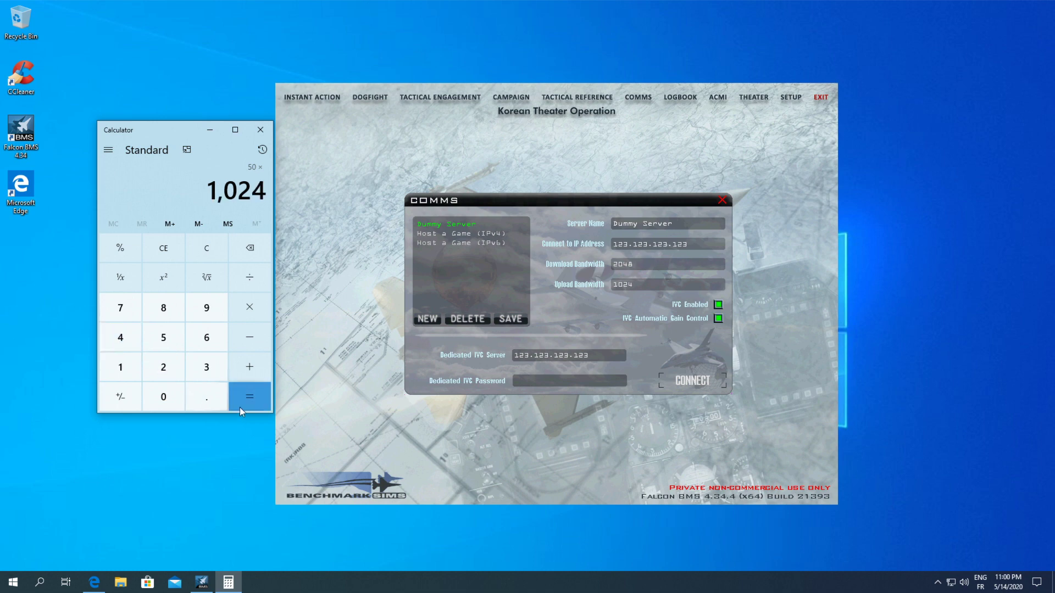
pyautogui.click(249, 404)
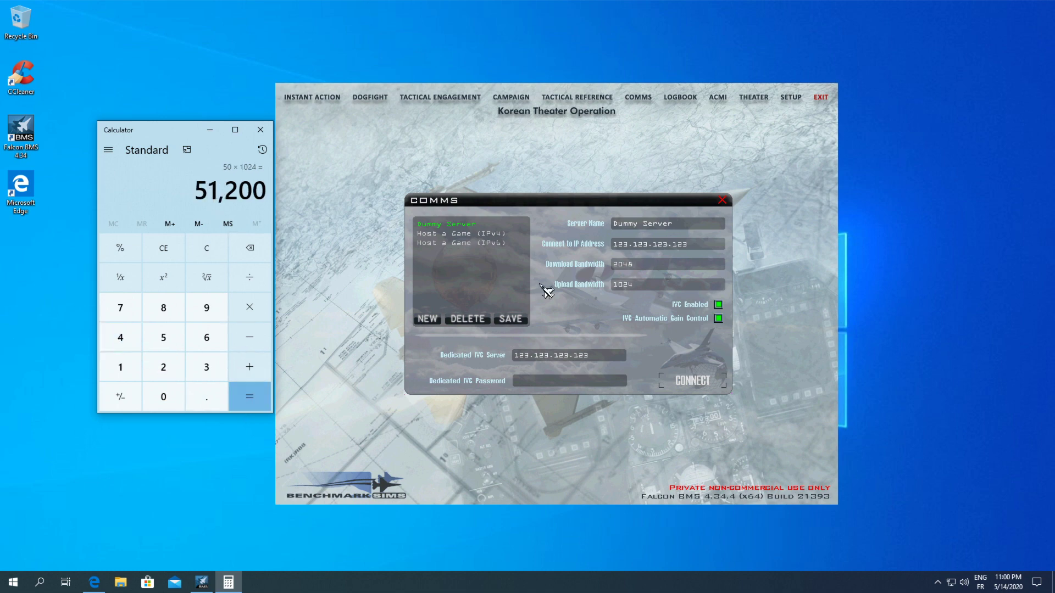
# Step: Set the Dummy Server's download bandwidth to 51200
pyautogui.click(653, 266)
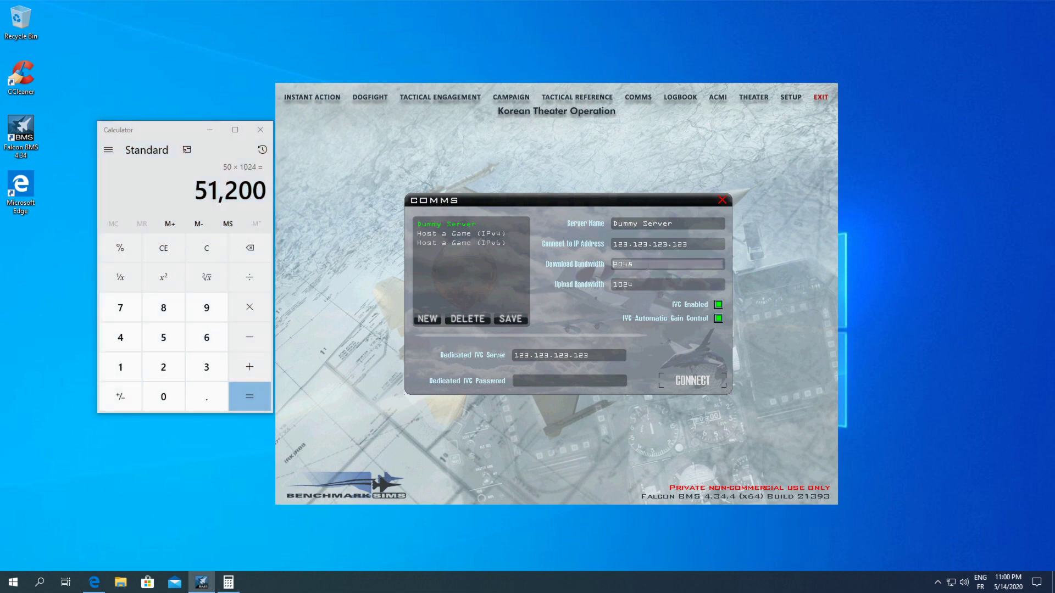
pyautogui.write('5120')
pyautogui.write('00')
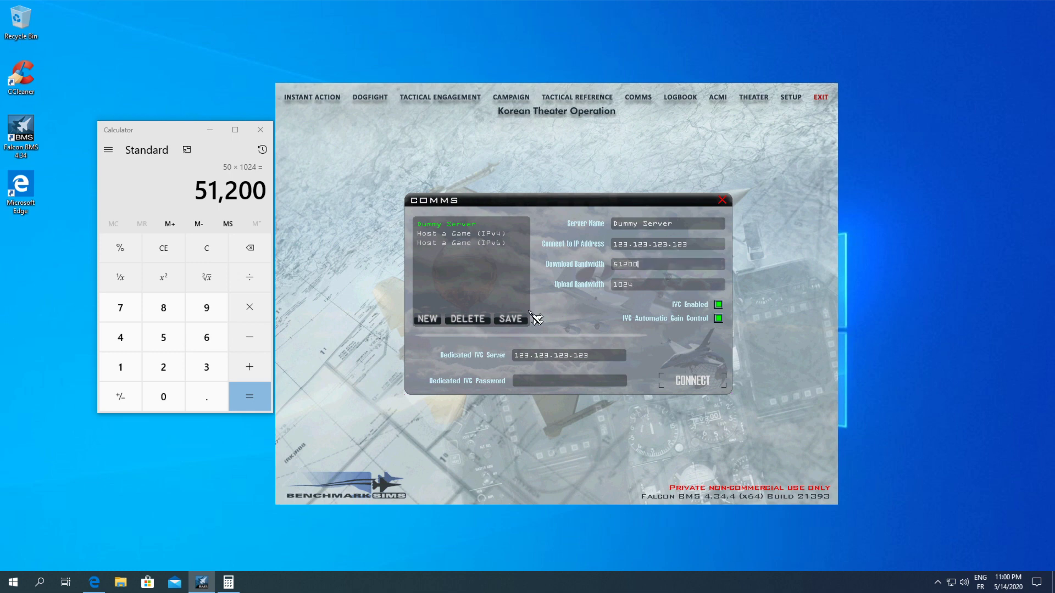
# Step: Clear the previous calculation and compute 7 × 1024 for the upload bandwidth value
pyautogui.click(643, 284)
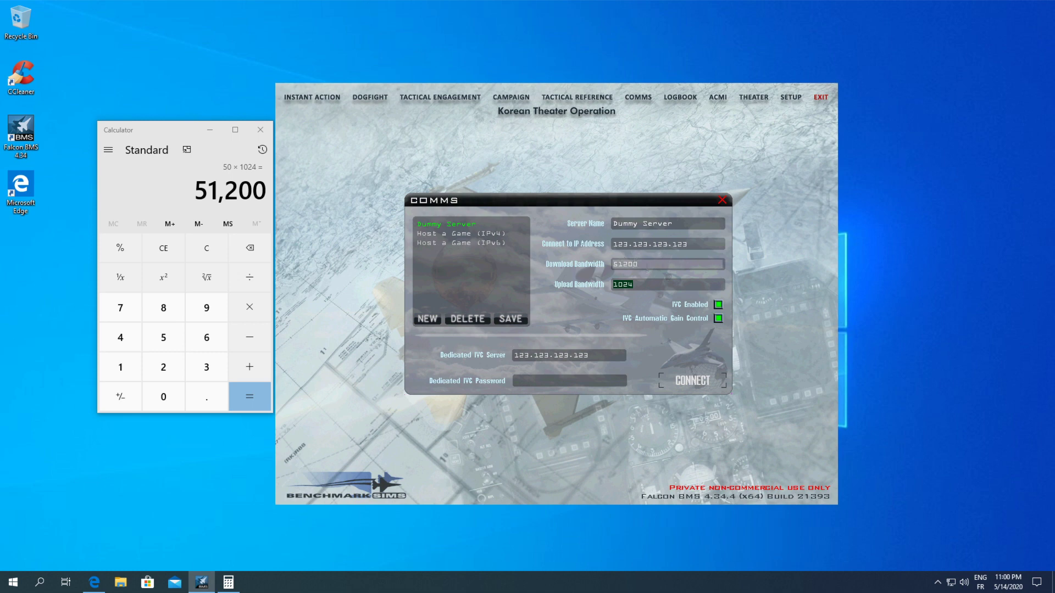
pyautogui.click(175, 127)
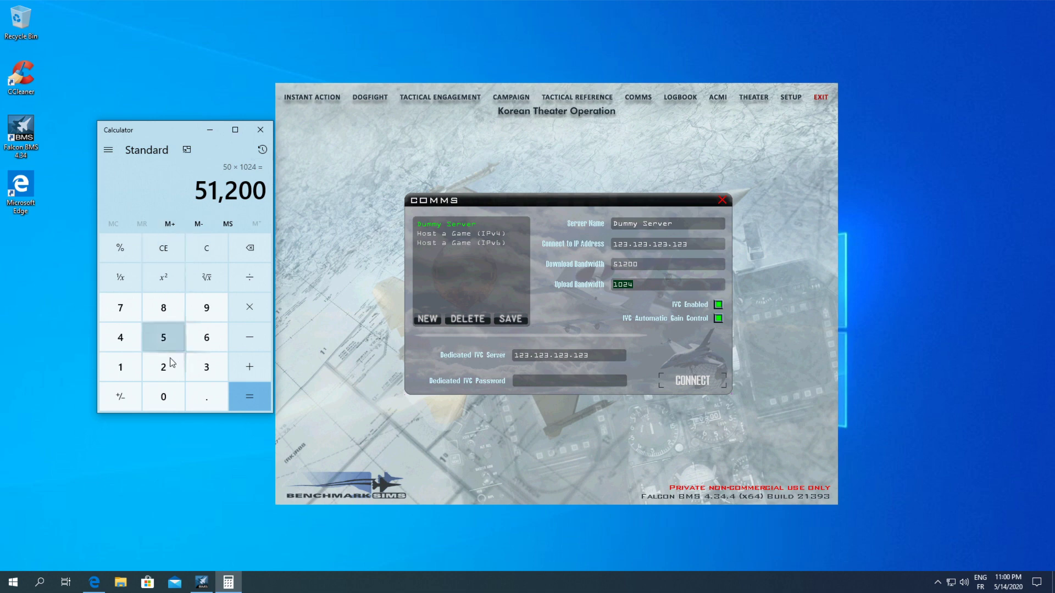
pyautogui.click(168, 252)
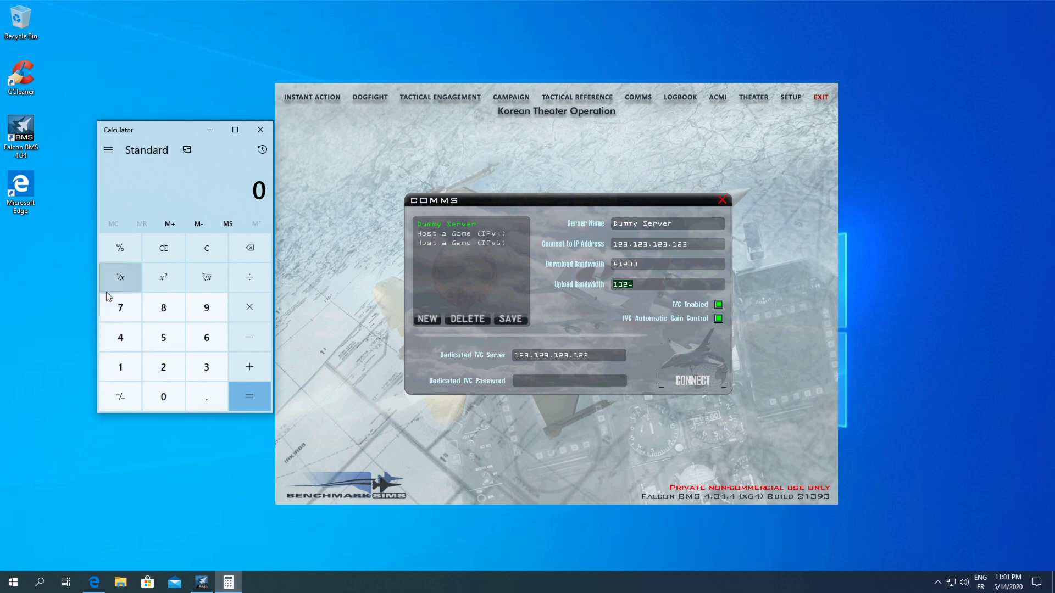
pyautogui.click(124, 305)
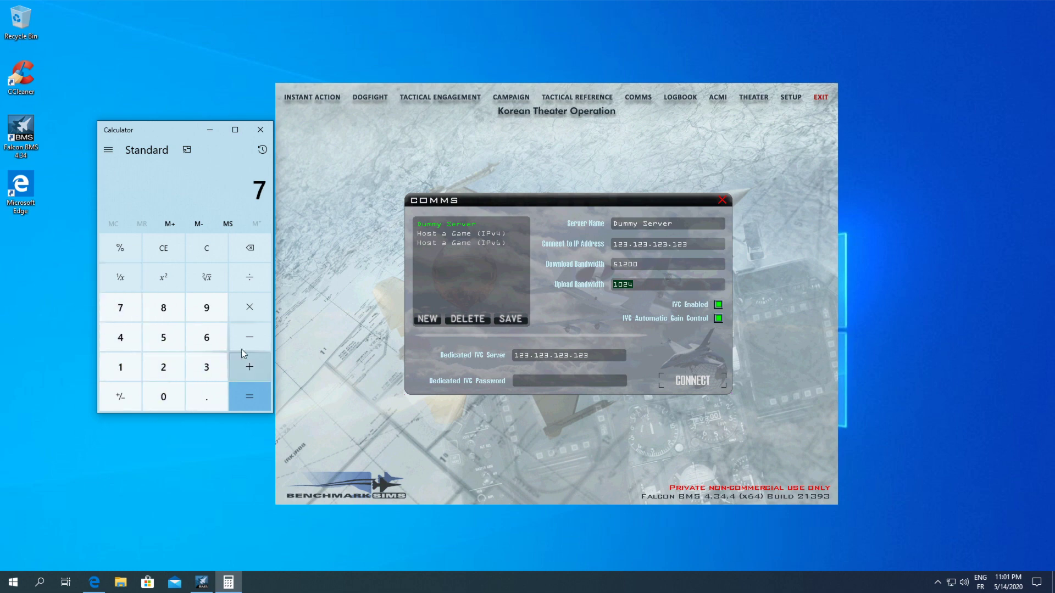
pyautogui.click(253, 306)
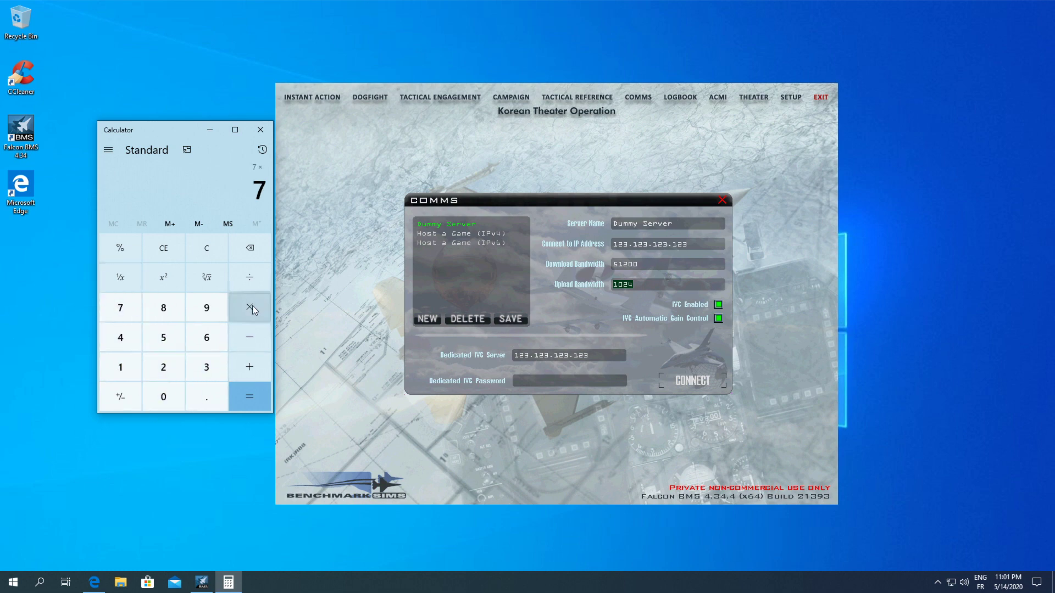
pyautogui.click(124, 367)
pyautogui.click(168, 399)
pyautogui.click(161, 367)
pyautogui.click(121, 337)
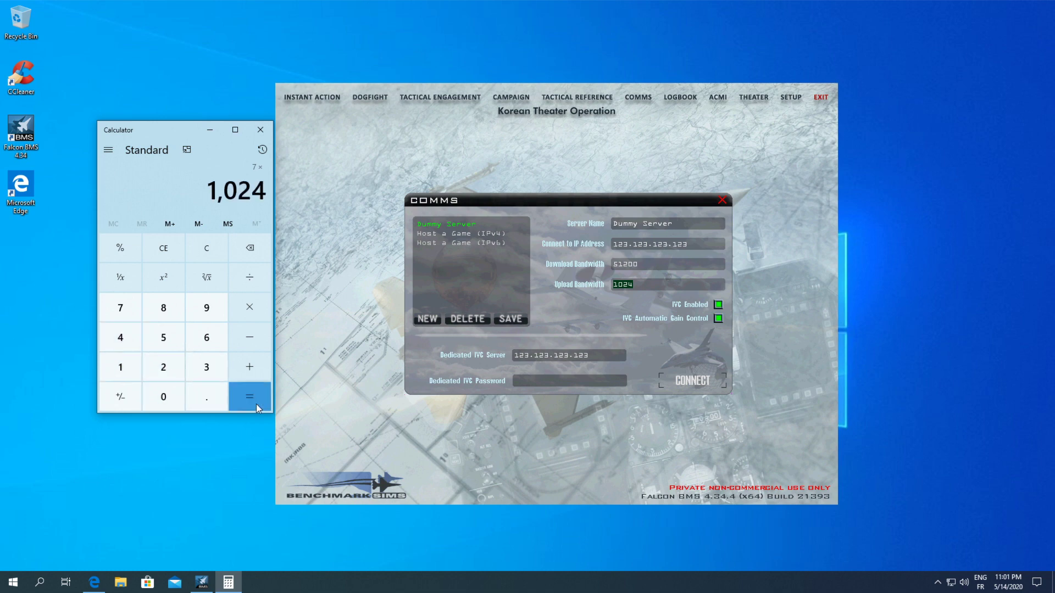
pyautogui.click(256, 403)
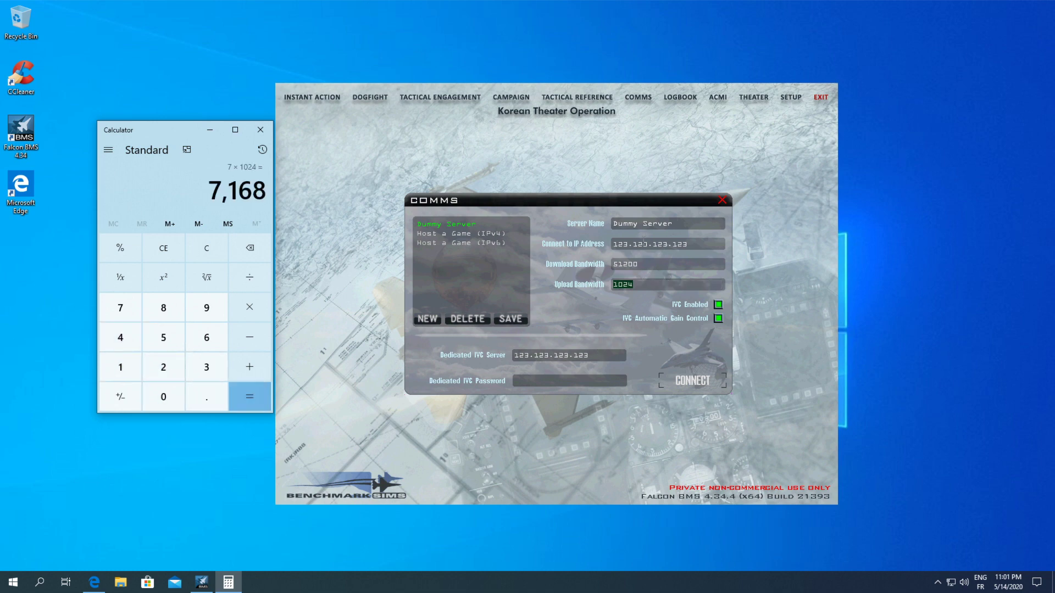
# Step: Set the Dummy Server's upload bandwidth to 7168 and save the entry
pyautogui.click(646, 223)
pyautogui.click(632, 284)
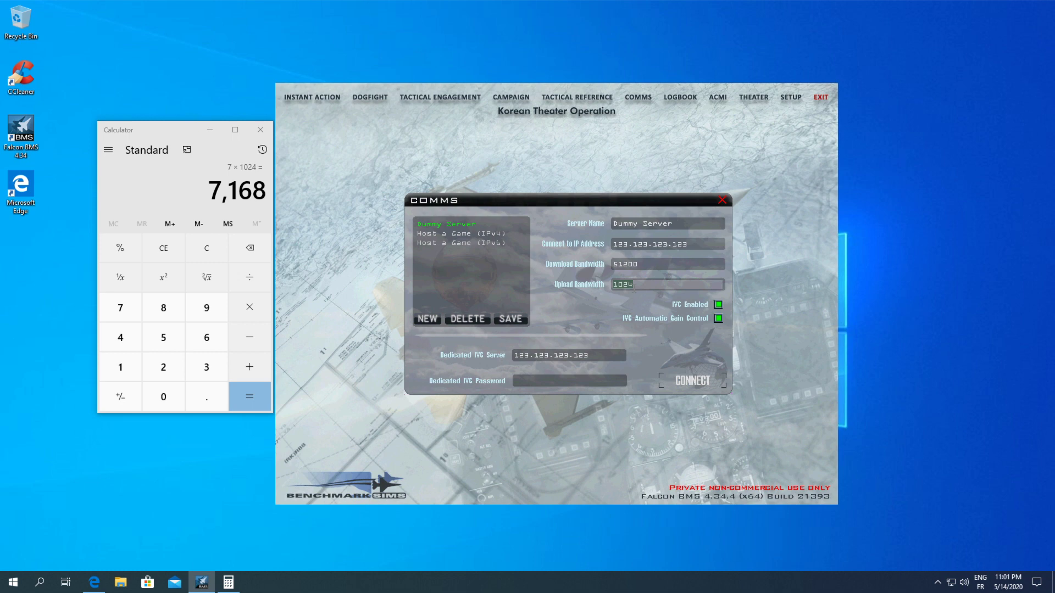
pyautogui.write('7168')
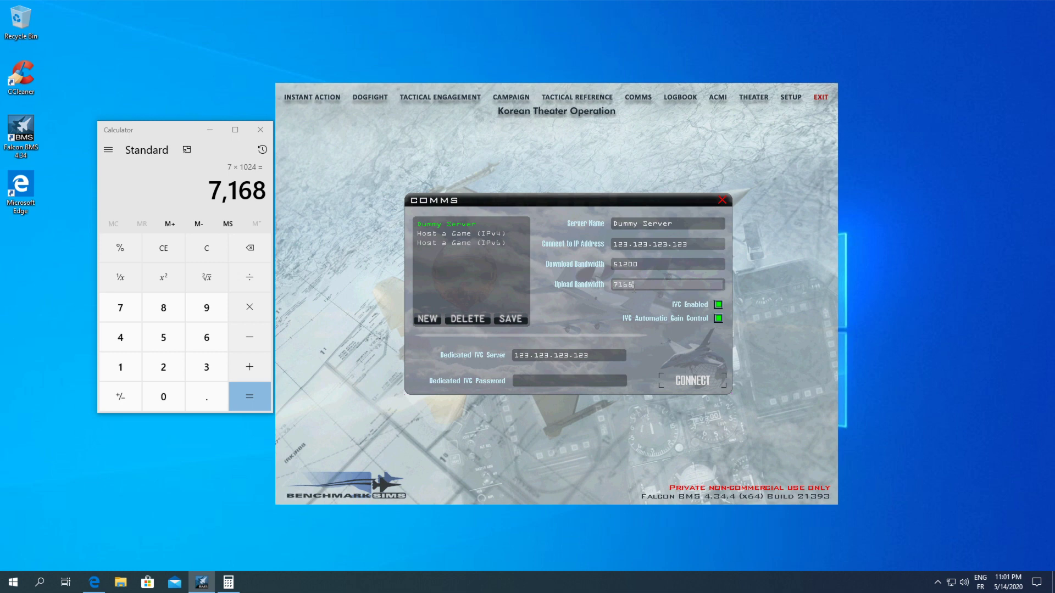
pyautogui.click(510, 319)
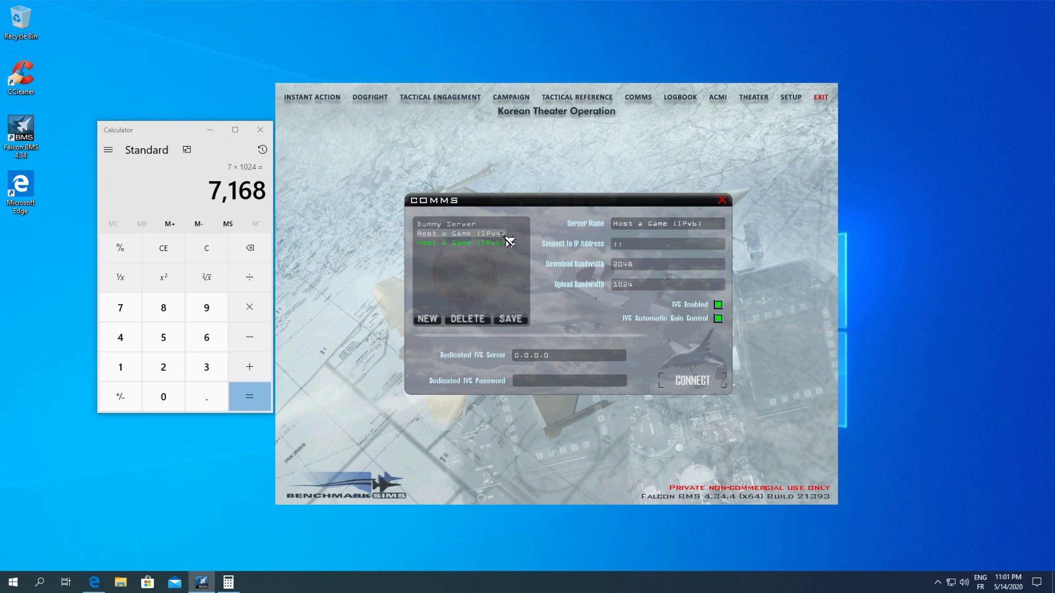
# Step: Review the Dummy Server's bandwidth fields, save the entry again and reselect it in the server list
pyautogui.click(653, 265)
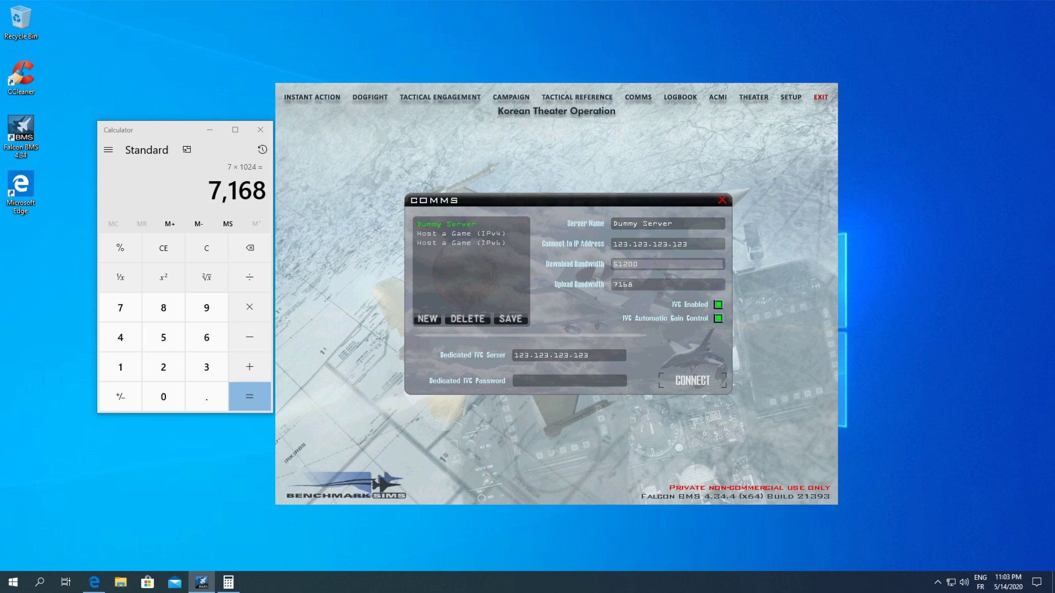
pyautogui.click(648, 284)
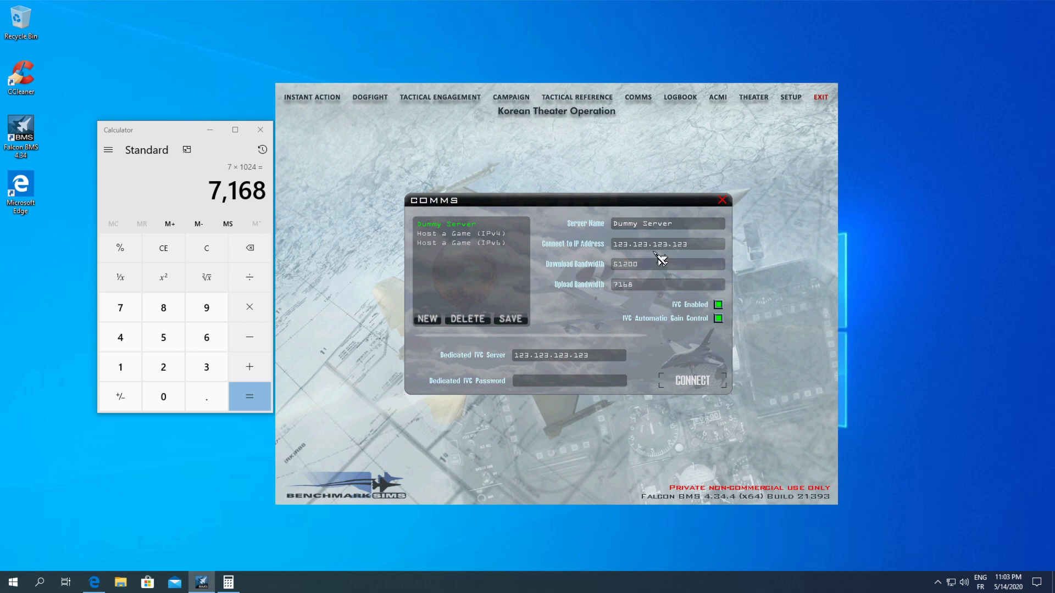
pyautogui.click(519, 326)
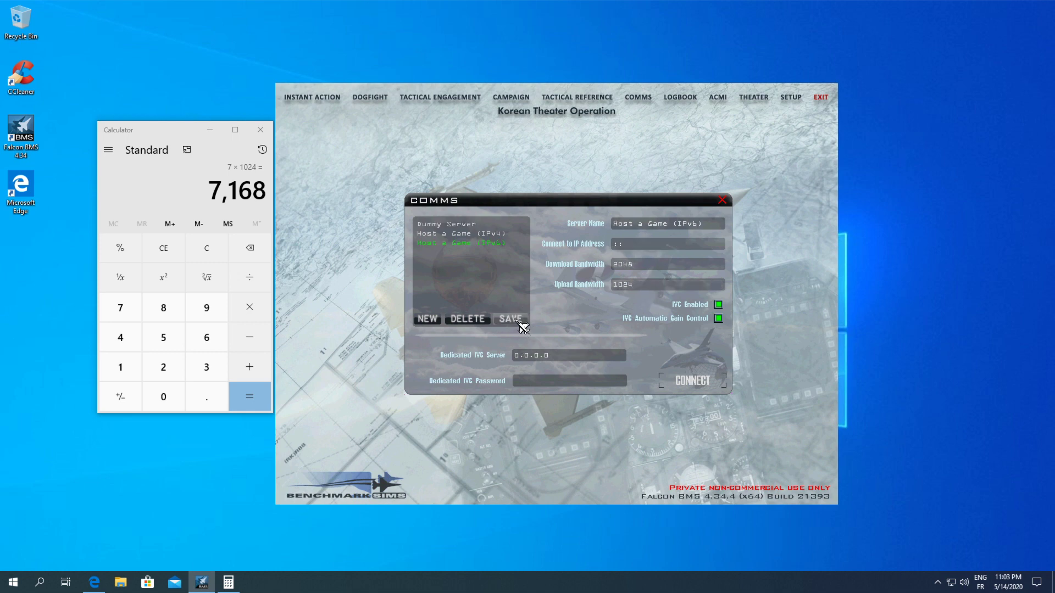
pyautogui.click(465, 224)
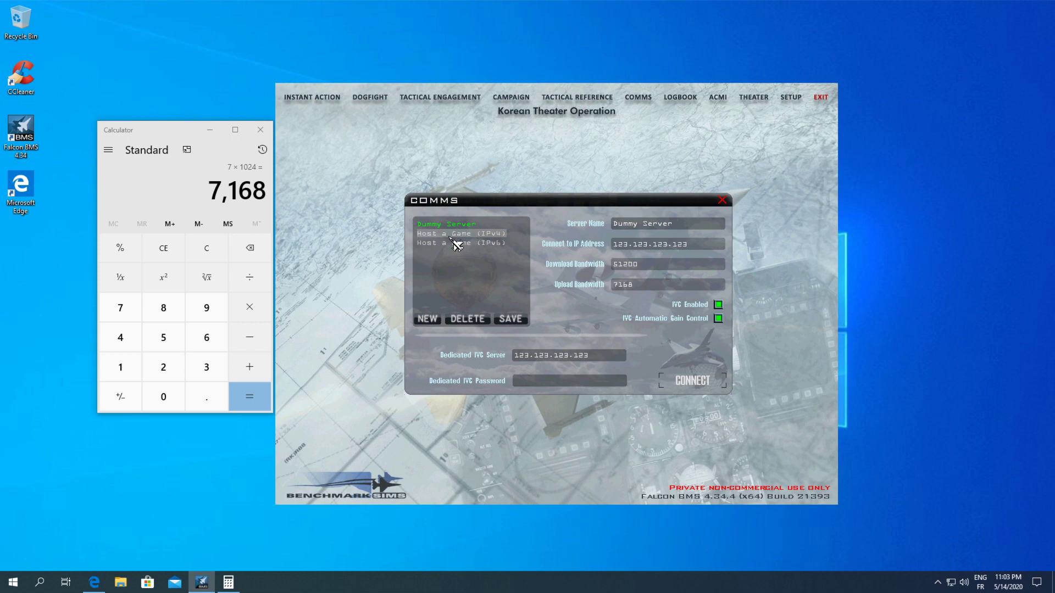
# Step: Close Calculator and switch to the Falcon BMS network configuration guide in Microsoft Edge
pyautogui.click(260, 130)
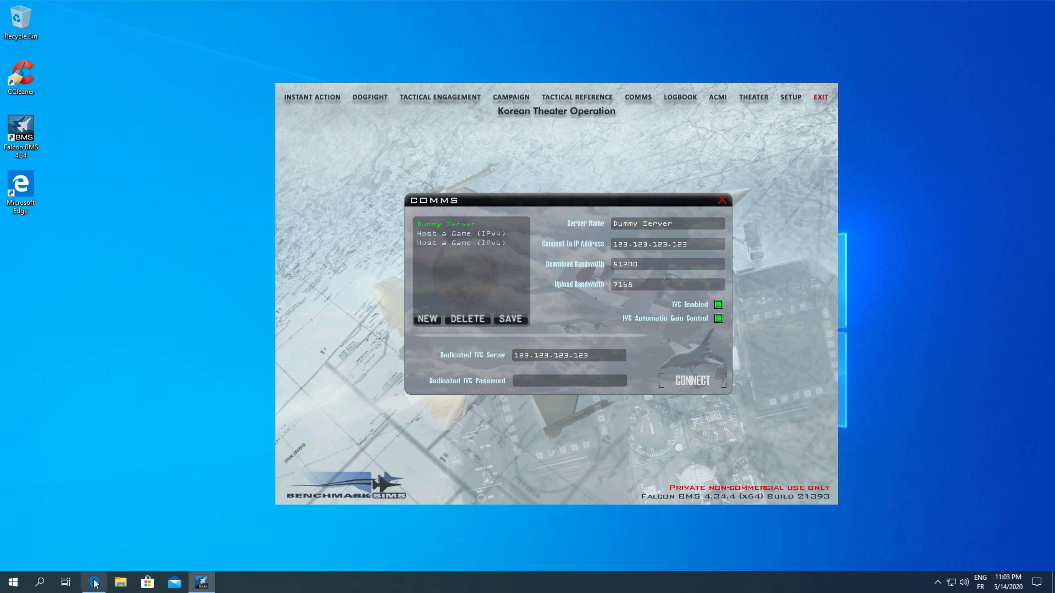
pyautogui.click(108, 564)
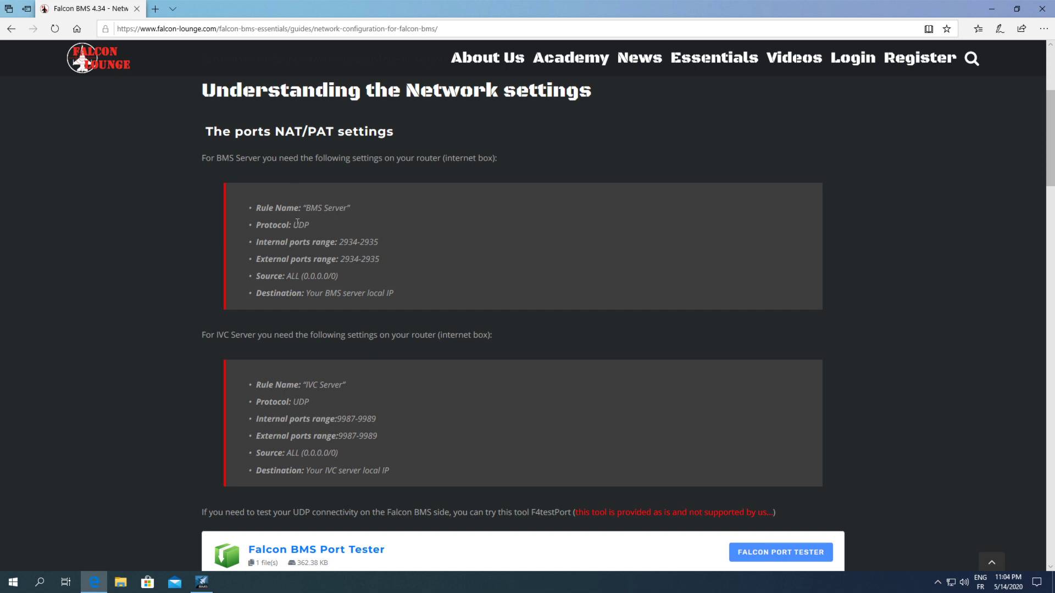
# Step: Examine the protocol and internal ports range of the BMS Server router rule in the guide
pyautogui.moveTo(293, 225); pyautogui.dragTo(310, 224)
pyautogui.click(340, 226)
pyautogui.doubleClick(301, 226)
pyautogui.moveTo(310, 225); pyautogui.dragTo(295, 223)
pyautogui.moveTo(379, 242); pyautogui.dragTo(340, 242)
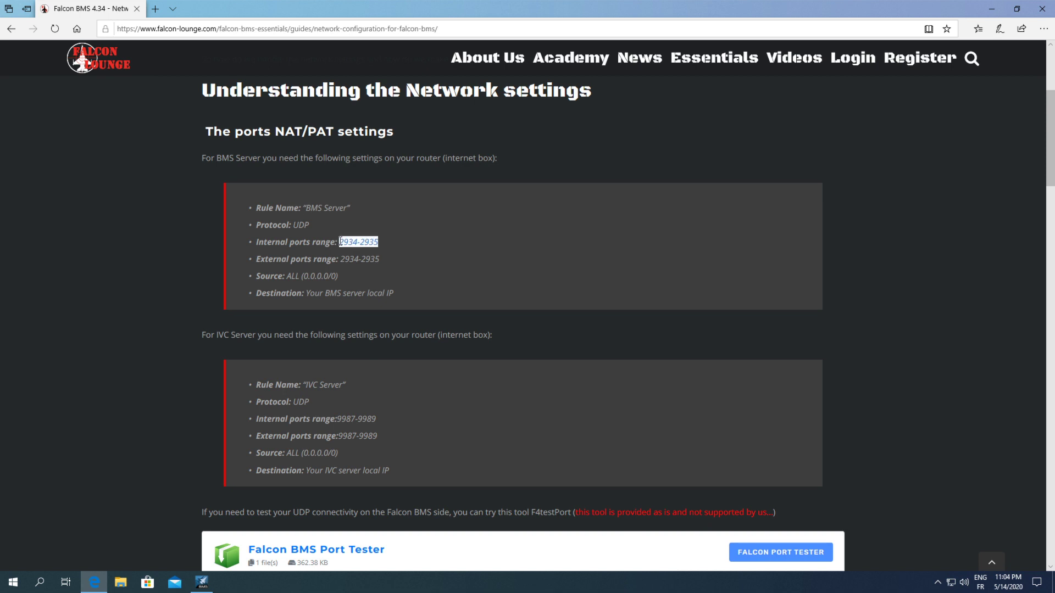
pyautogui.click(427, 253)
pyautogui.moveTo(340, 240); pyautogui.dragTo(352, 244)
pyautogui.click(378, 242)
pyautogui.click(378, 242)
pyautogui.moveTo(378, 240); pyautogui.dragTo(341, 241)
pyautogui.click(385, 245)
pyautogui.moveTo(381, 241); pyautogui.dragTo(257, 239)
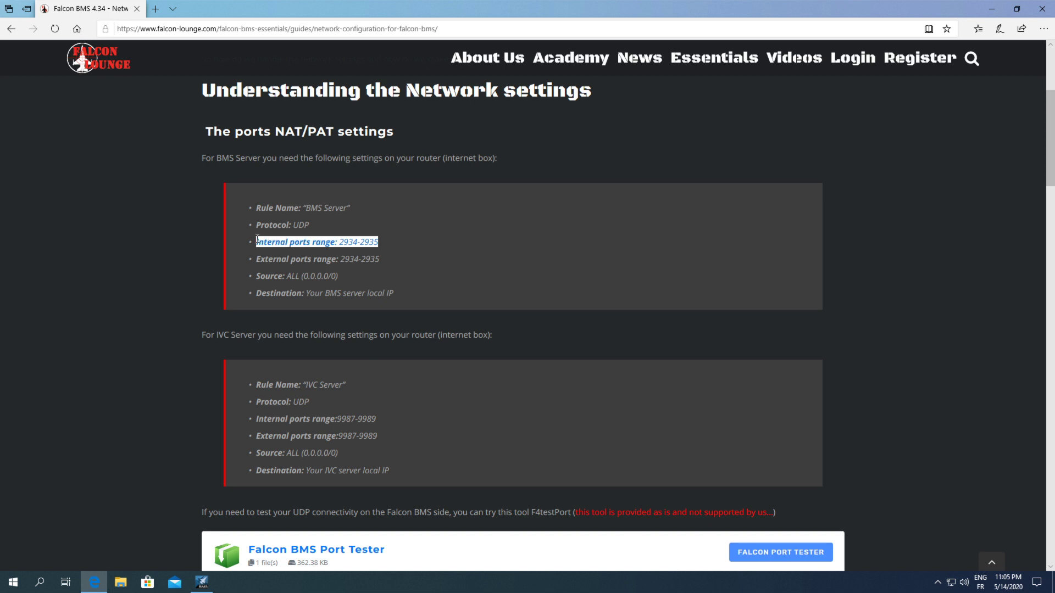
pyautogui.click(379, 242)
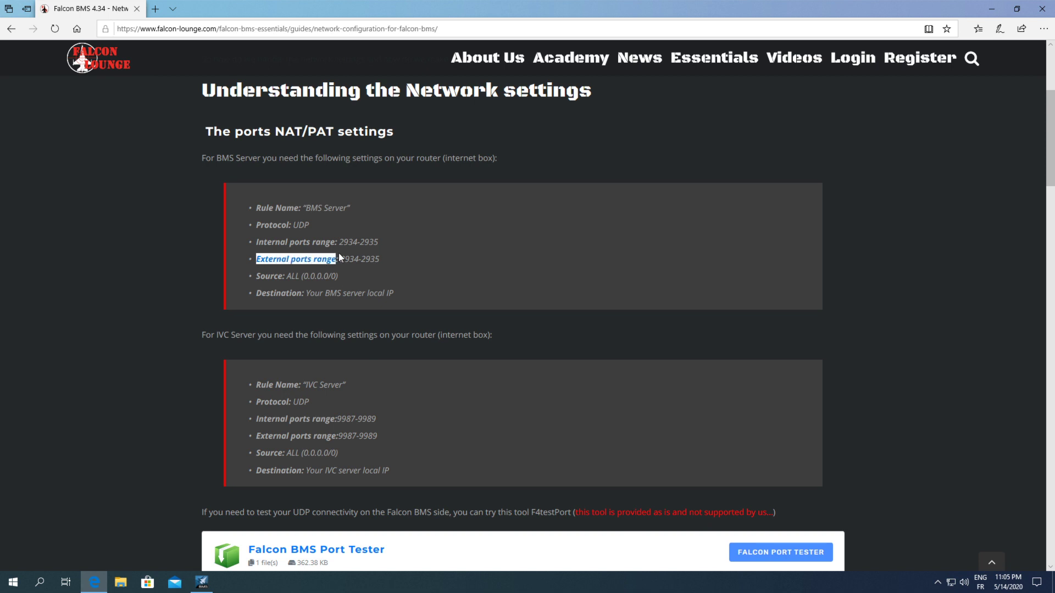
# Step: Examine the external ports range and the source setting of the BMS Server router rule
pyautogui.click(380, 257)
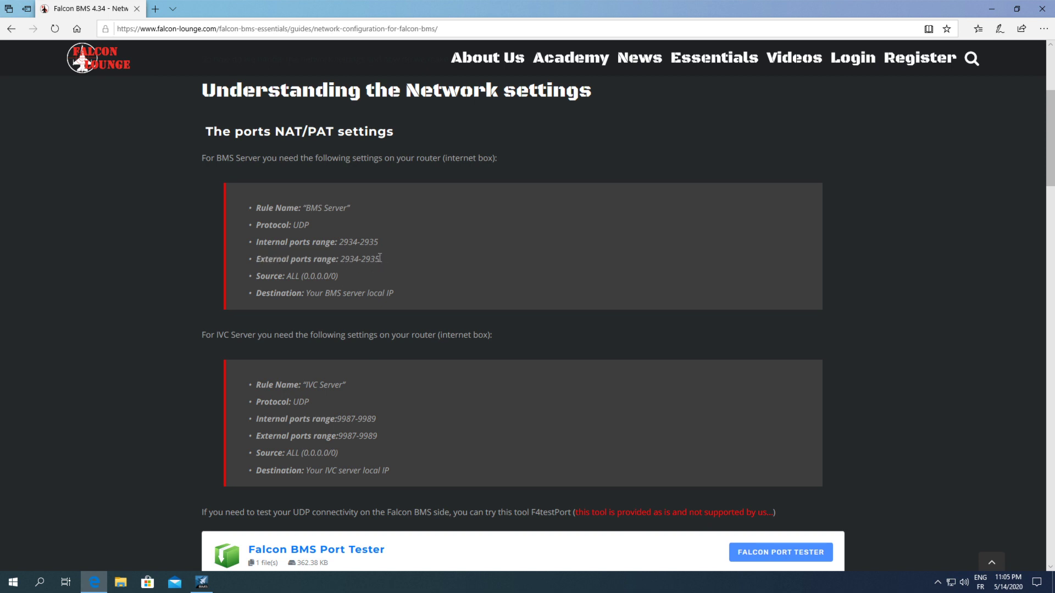
pyautogui.moveTo(380, 259); pyautogui.dragTo(343, 258)
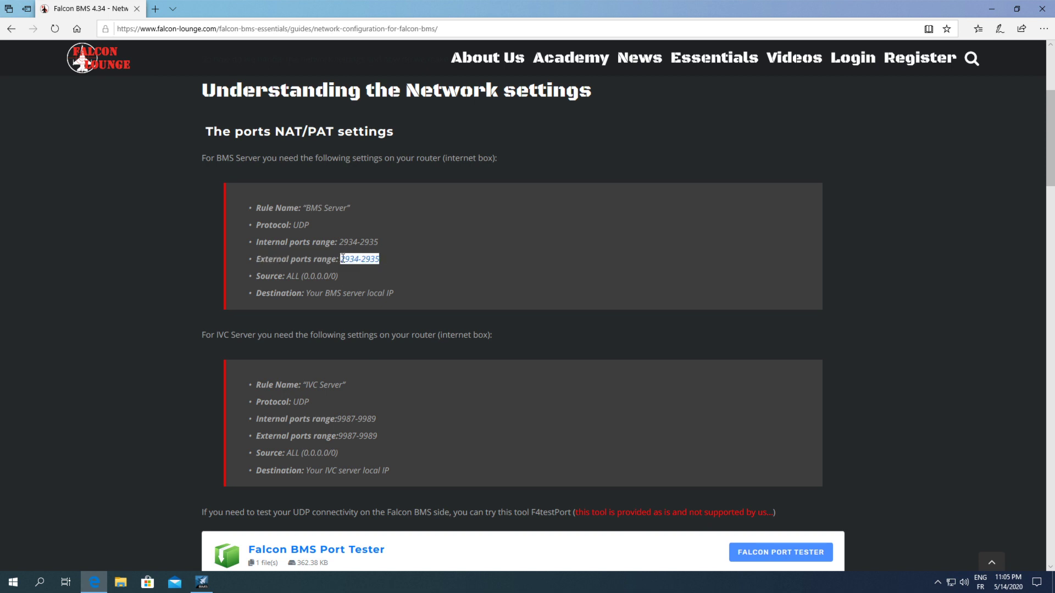
pyautogui.click(388, 256)
pyautogui.moveTo(336, 276); pyautogui.dragTo(290, 278)
pyautogui.click(347, 280)
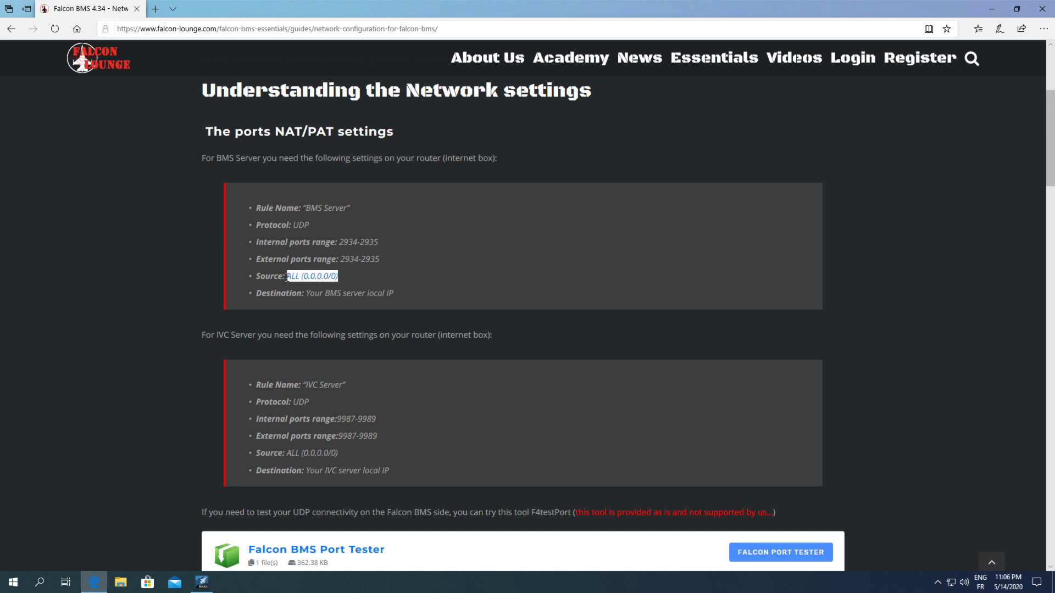
pyautogui.click(349, 279)
pyautogui.moveTo(339, 277); pyautogui.dragTo(256, 277)
pyautogui.click(347, 277)
pyautogui.click(346, 278)
pyautogui.click(354, 279)
pyautogui.click(354, 277)
# Step: Examine the BMS Server rule's destination setting and the IVC Server rule's internal ports range
pyautogui.moveTo(398, 293); pyautogui.dragTo(311, 293)
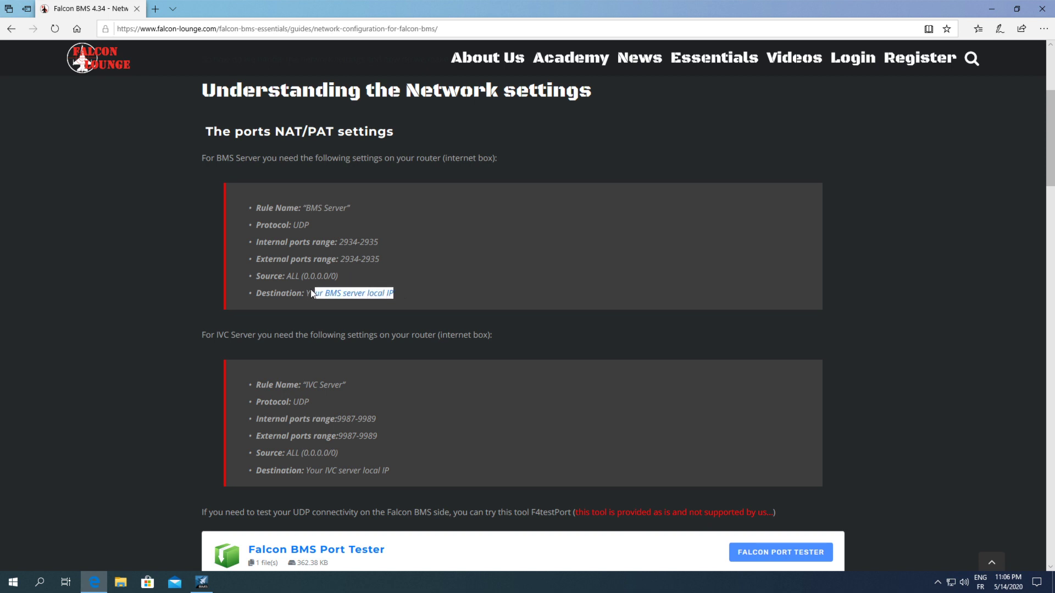
pyautogui.click(393, 291)
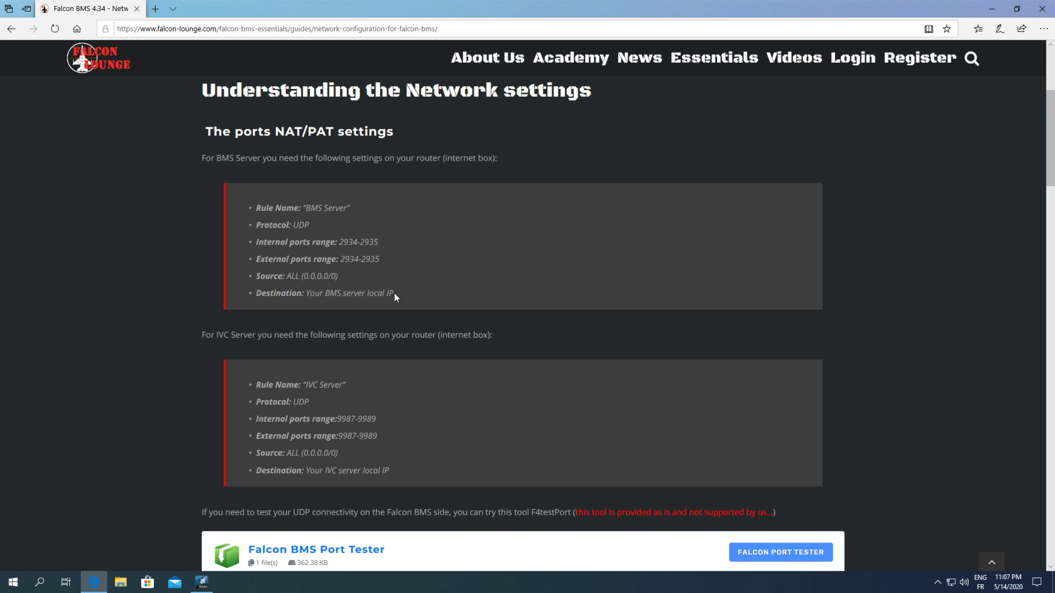
pyautogui.moveTo(394, 292); pyautogui.dragTo(307, 294)
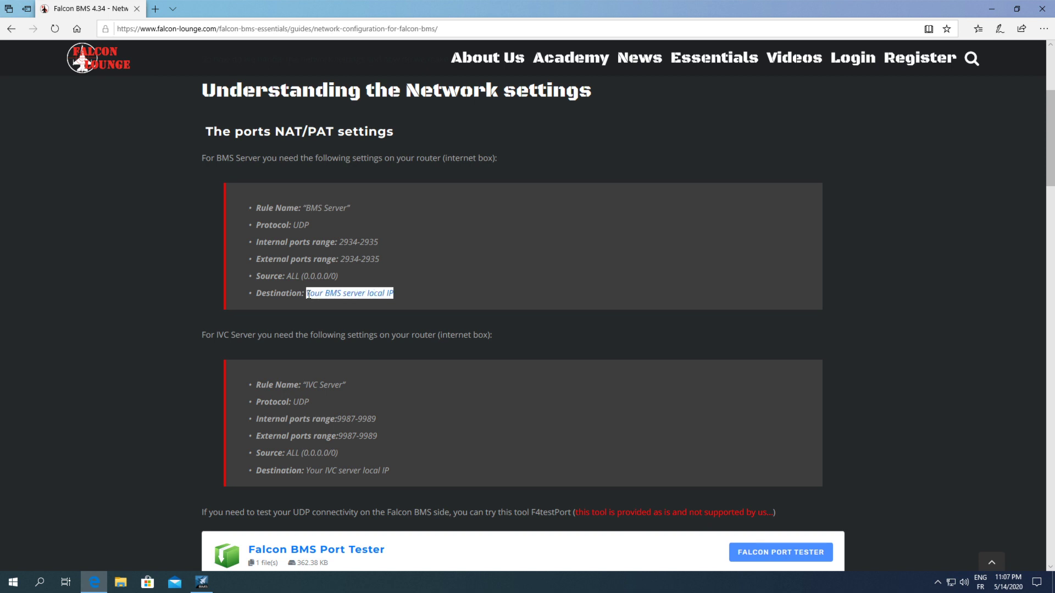
pyautogui.click(390, 294)
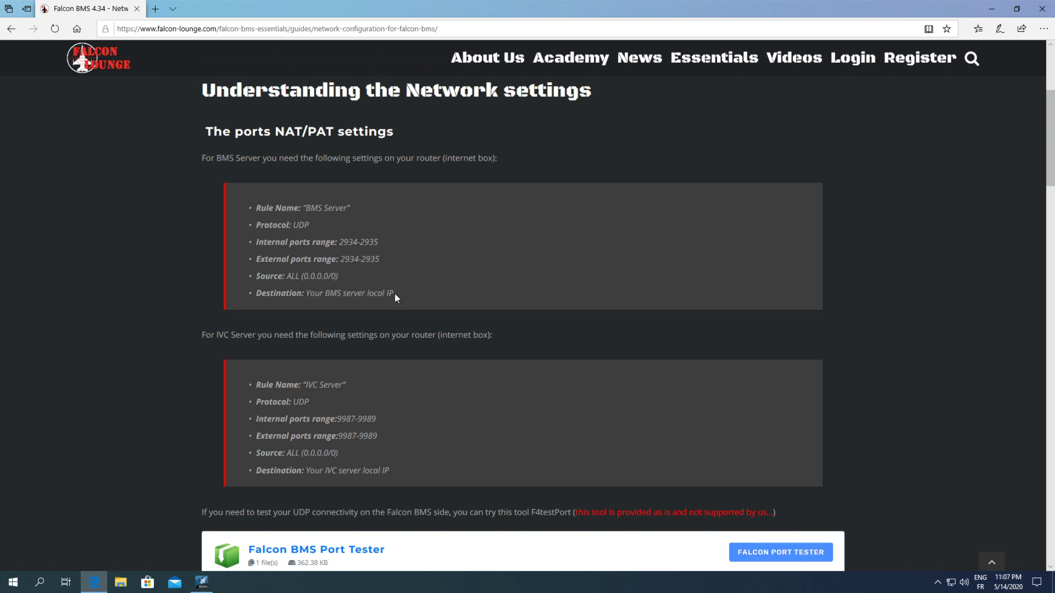
pyautogui.moveTo(394, 295); pyautogui.dragTo(307, 294)
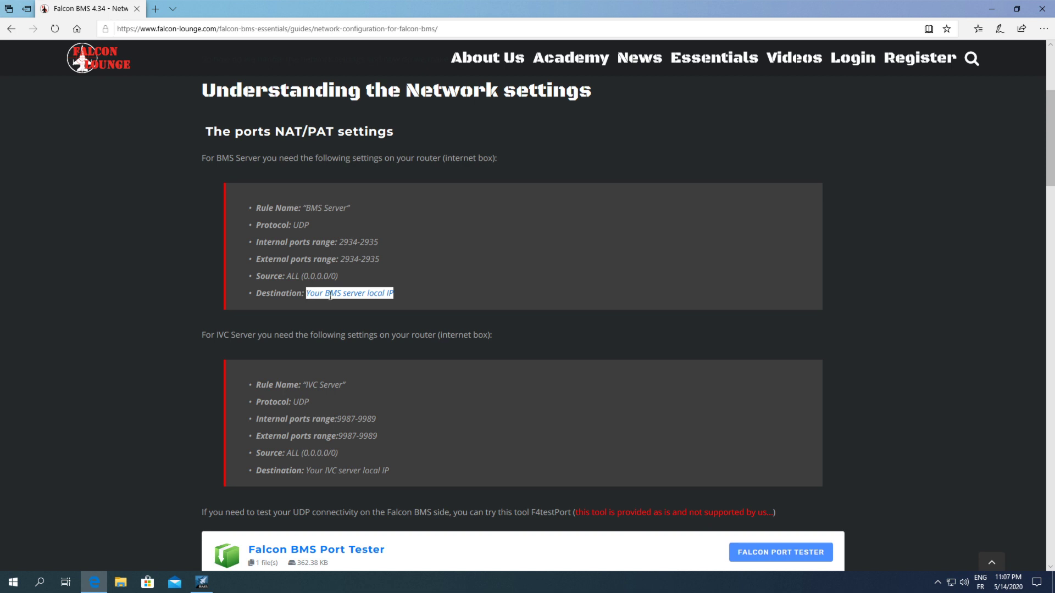
pyautogui.click(397, 293)
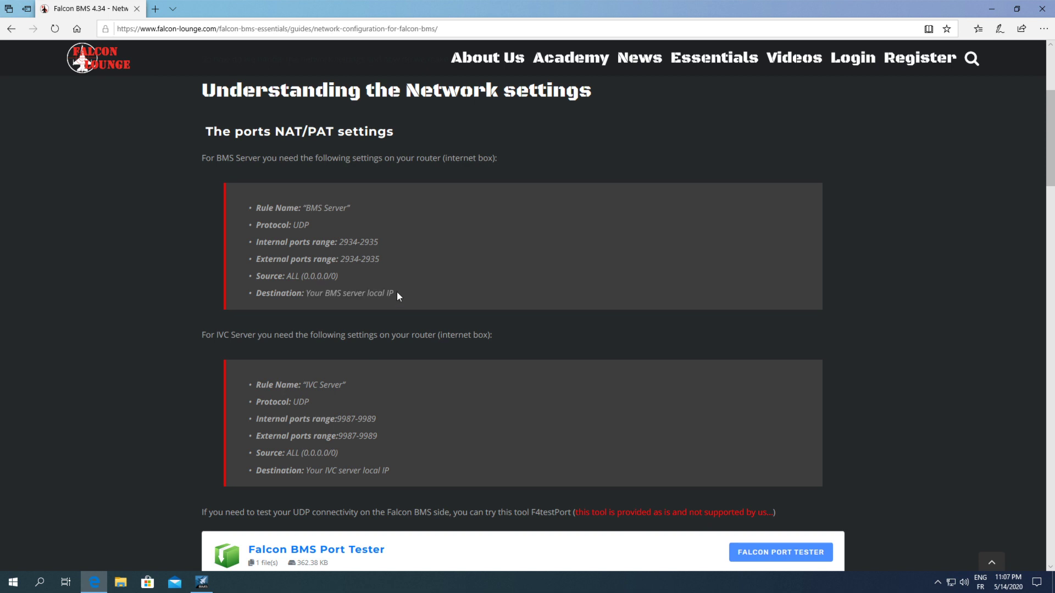
pyautogui.moveTo(397, 294); pyautogui.dragTo(311, 294)
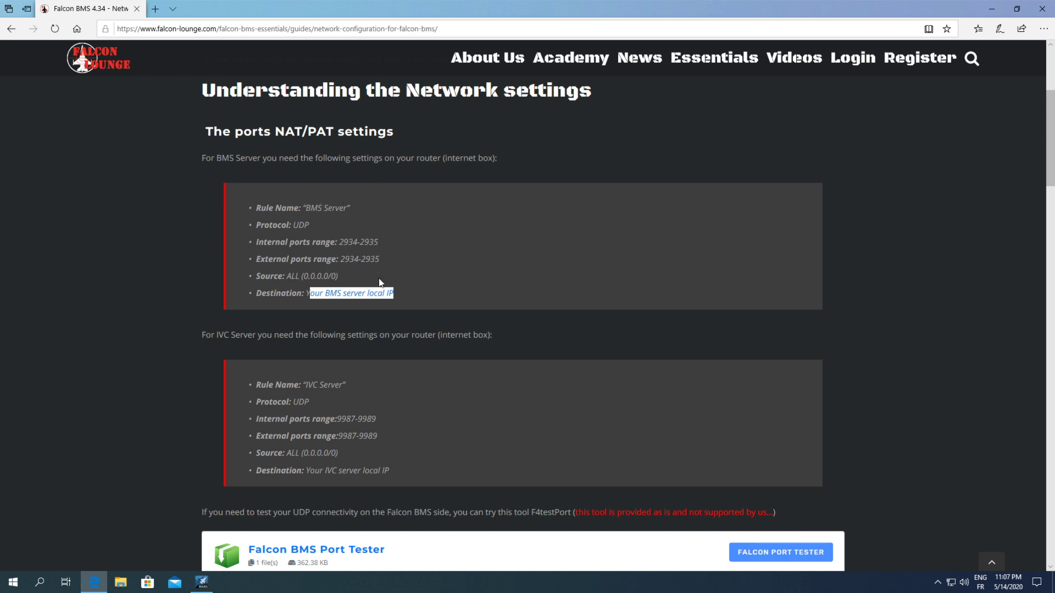
pyautogui.click(307, 294)
pyautogui.click(408, 294)
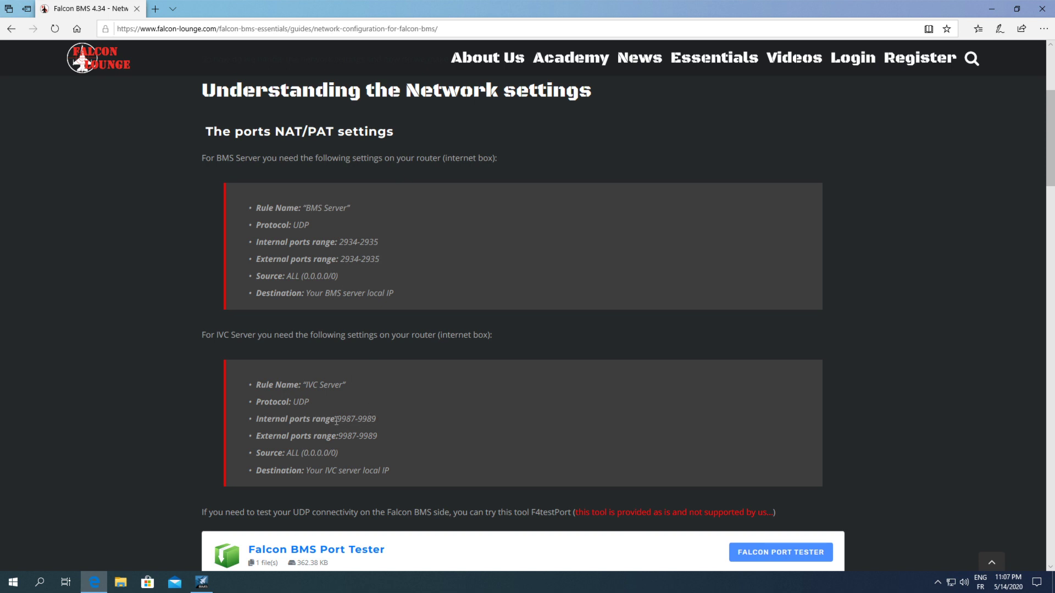
pyautogui.click(379, 422)
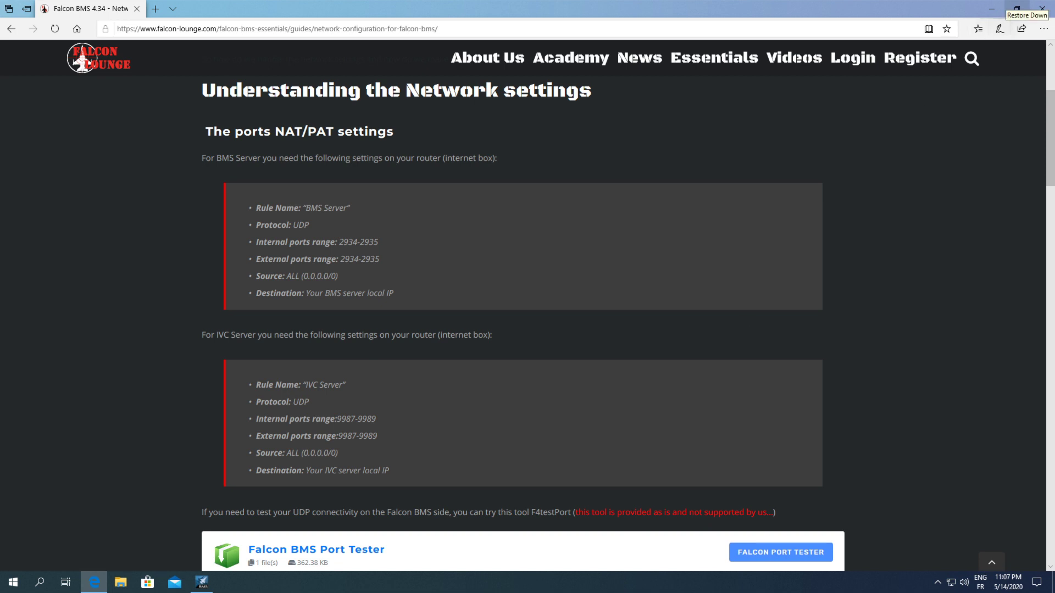
# Step: Switch back to Falcon BMS, select the Host a Game (IPv4) entry and review its IP address, bandwidth and dedicated IVC server fields
pyautogui.click(994, 9)
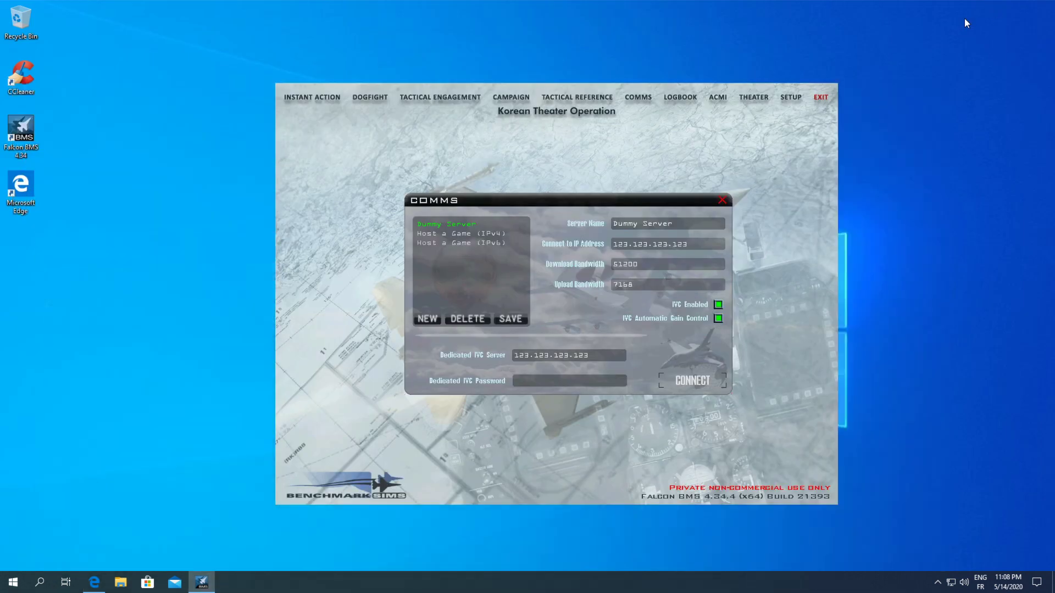
pyautogui.click(462, 234)
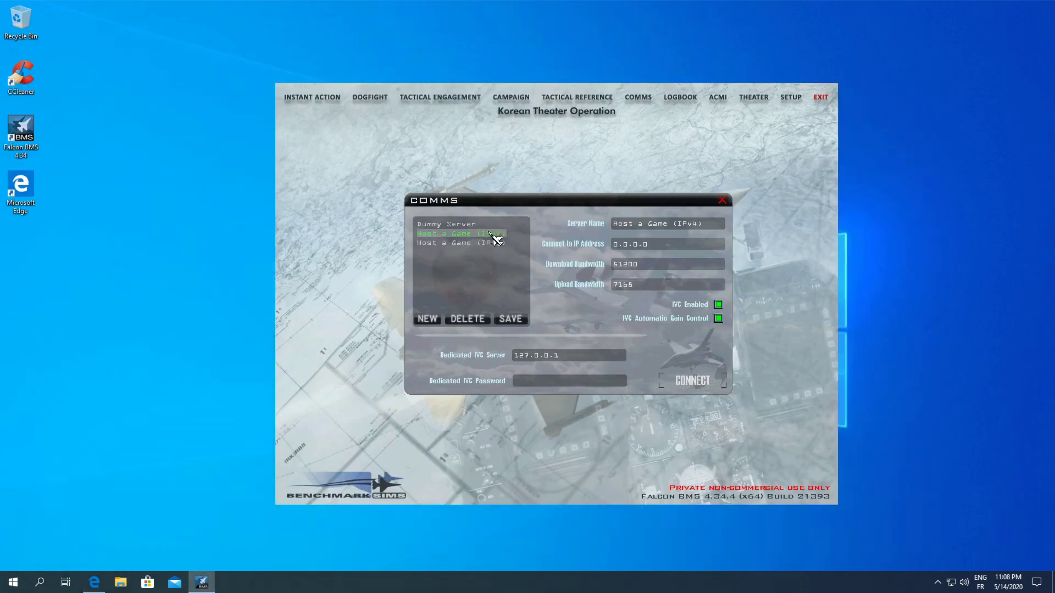
pyautogui.click(655, 244)
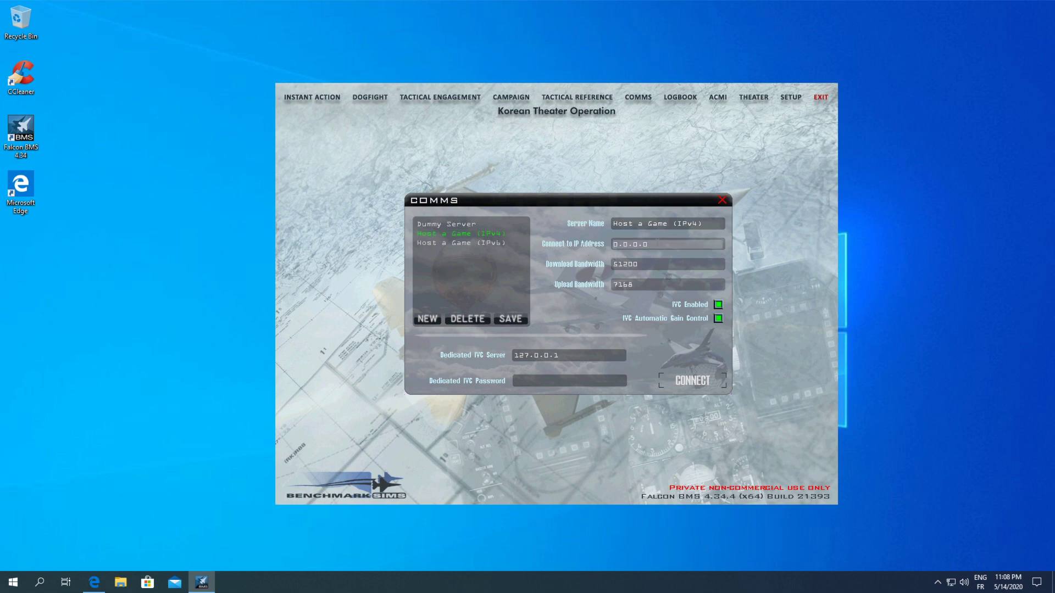
pyautogui.press('Tab')
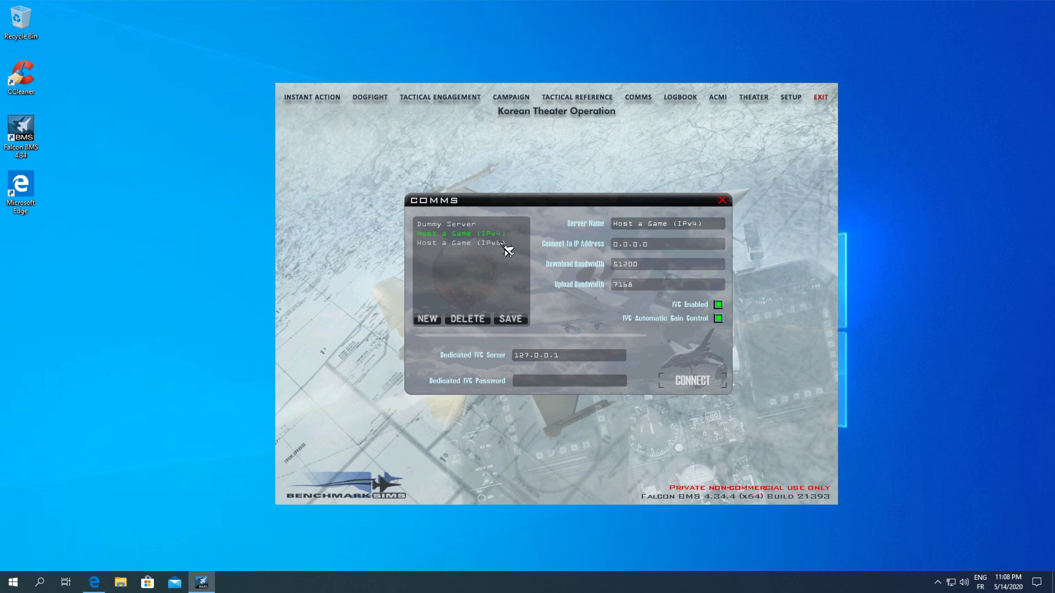
pyautogui.click(459, 225)
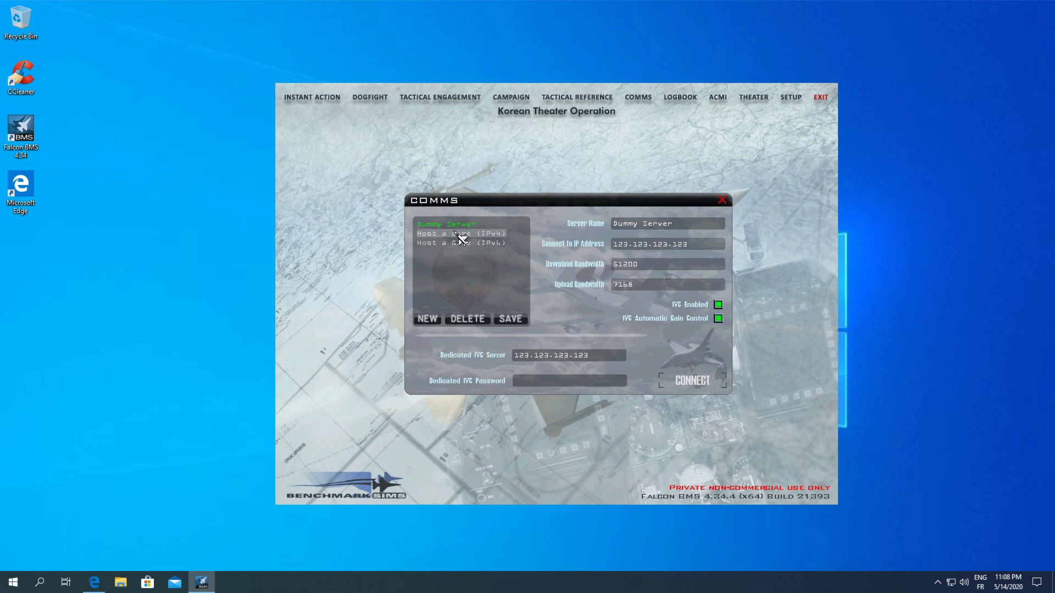
pyautogui.click(461, 235)
pyautogui.click(635, 280)
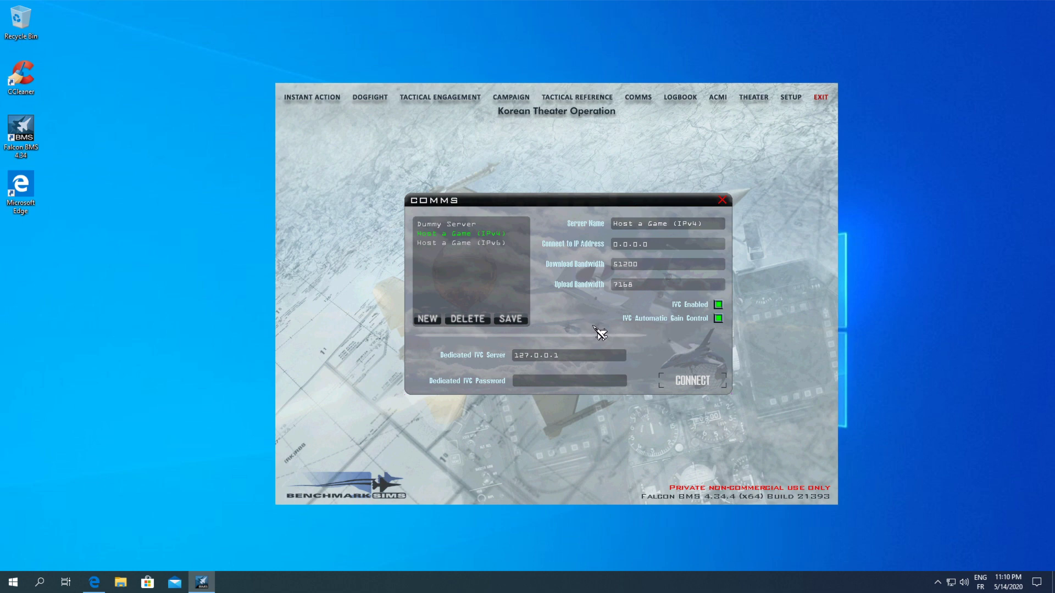
pyautogui.click(515, 356)
# Step: Start IVC Server from the Falcon BMS 4.34 launcher, close the launcher and minimize the server console
pyautogui.doubleClick(22, 141)
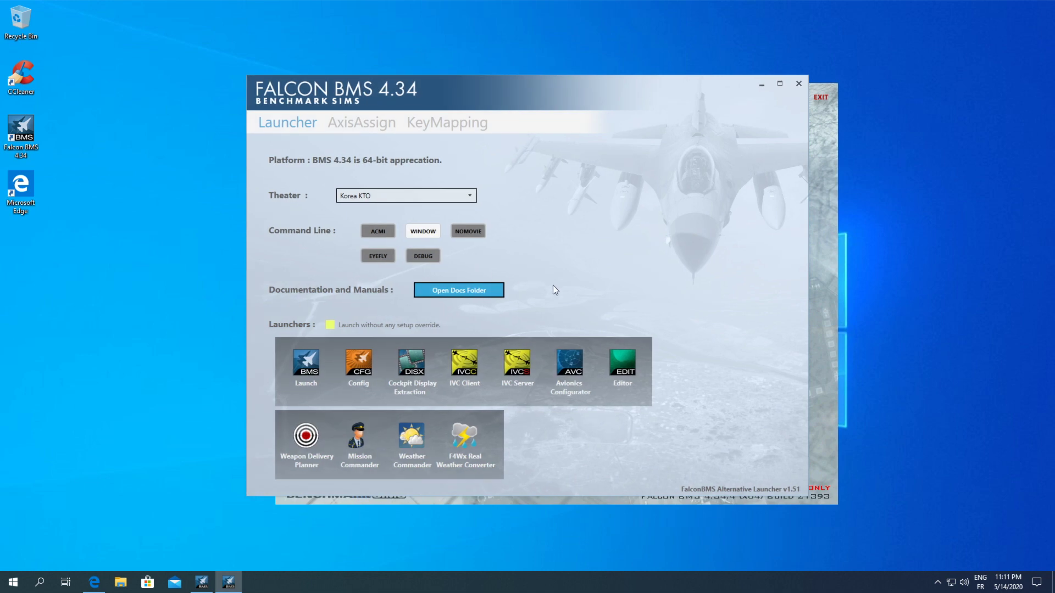
pyautogui.click(517, 367)
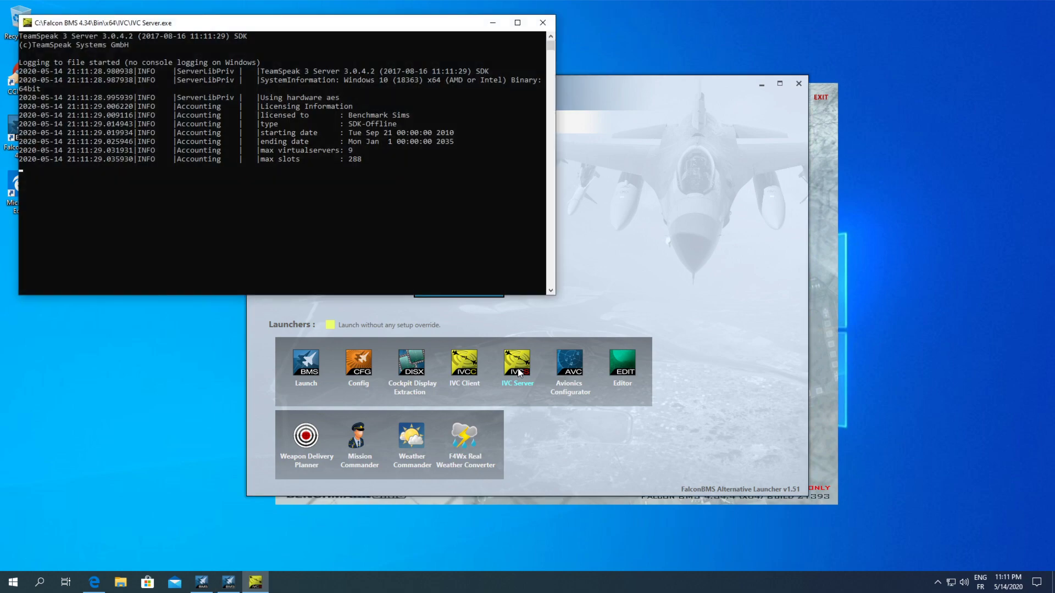
pyautogui.click(799, 84)
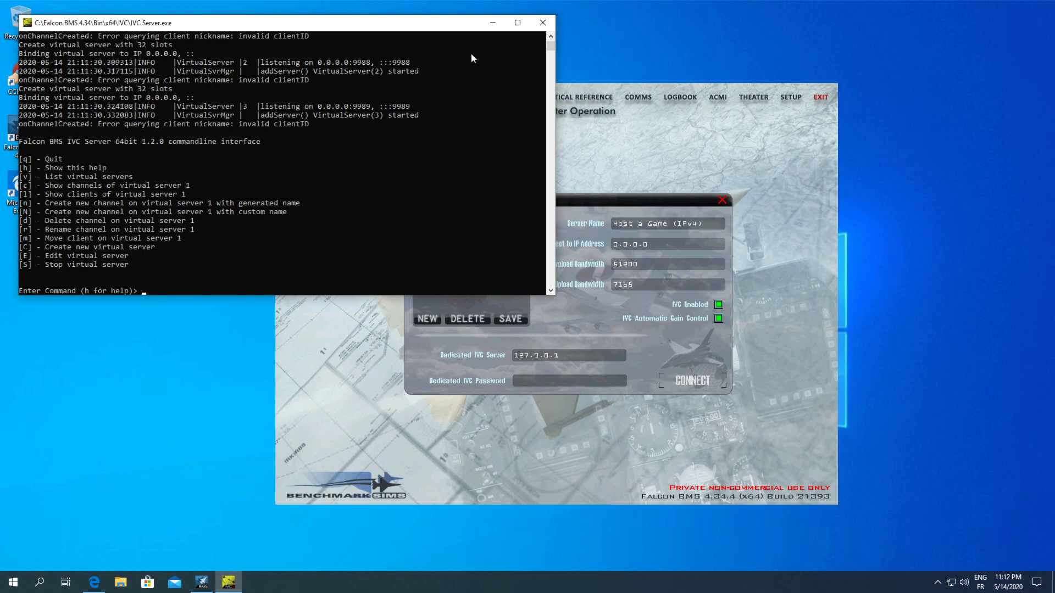
pyautogui.click(493, 27)
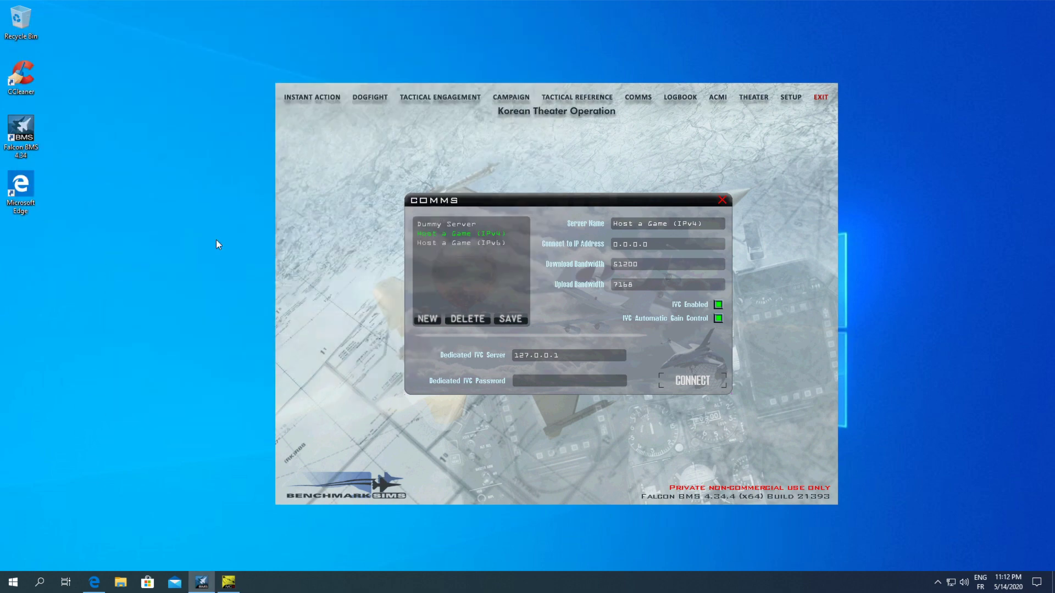
# Step: Connect online with the Host a Game (IPv4) entry and check the connection in the IVC Client window
pyautogui.click(692, 383)
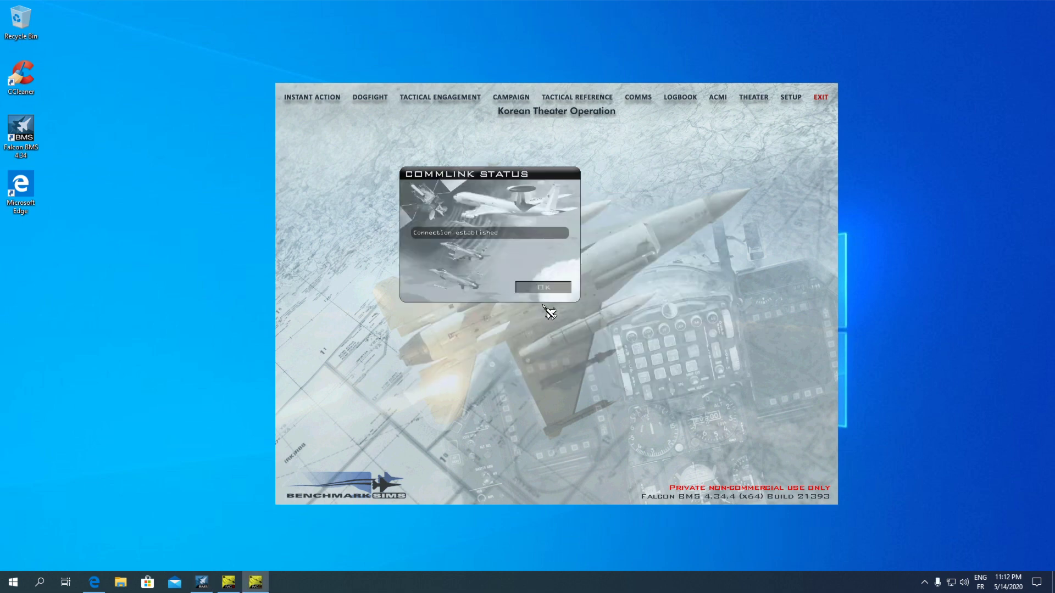
pyautogui.click(547, 289)
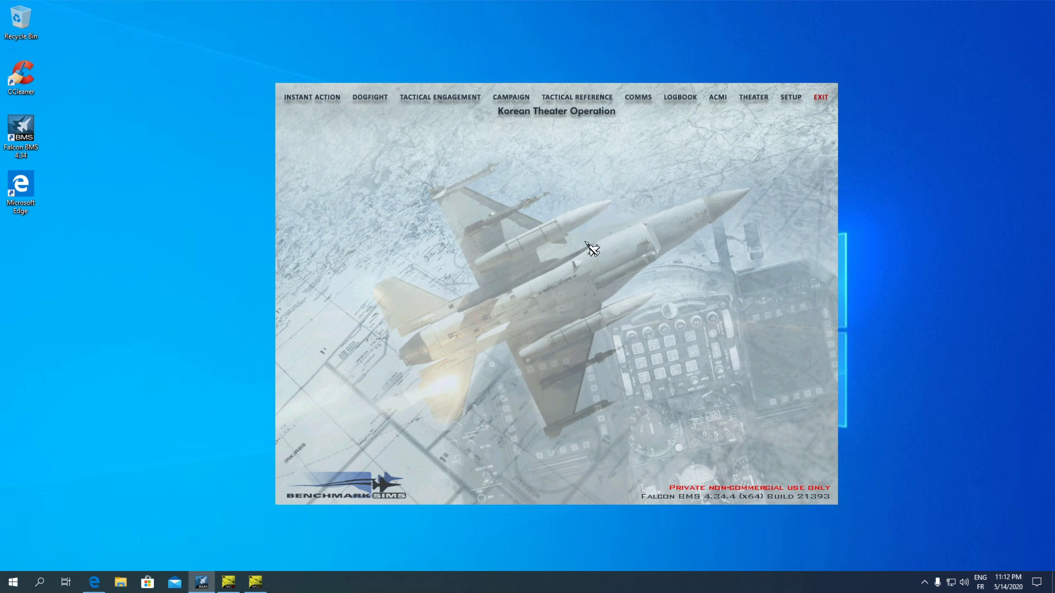
pyautogui.click(260, 583)
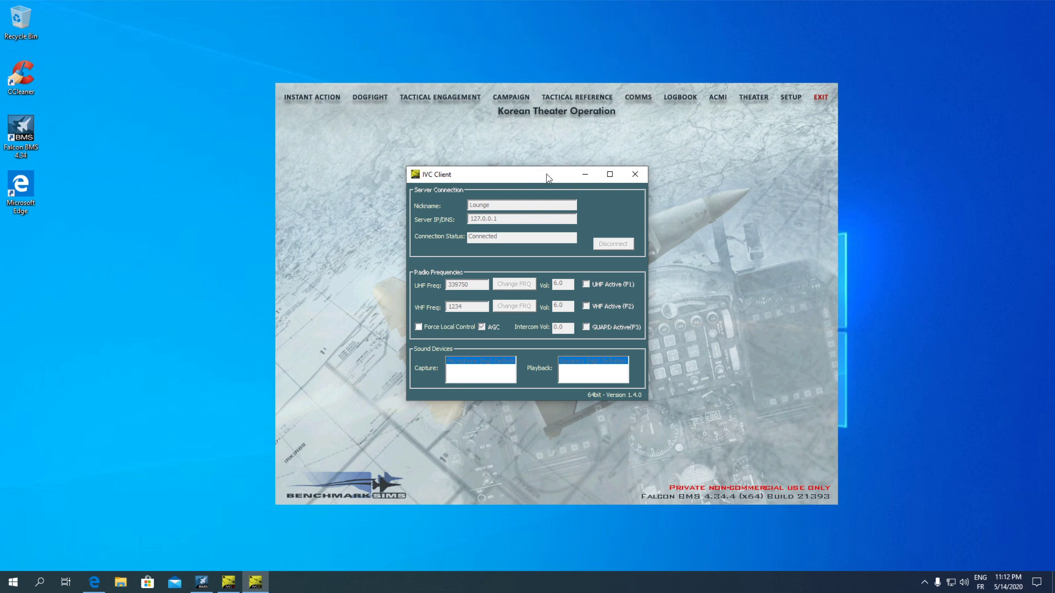
pyautogui.click(585, 174)
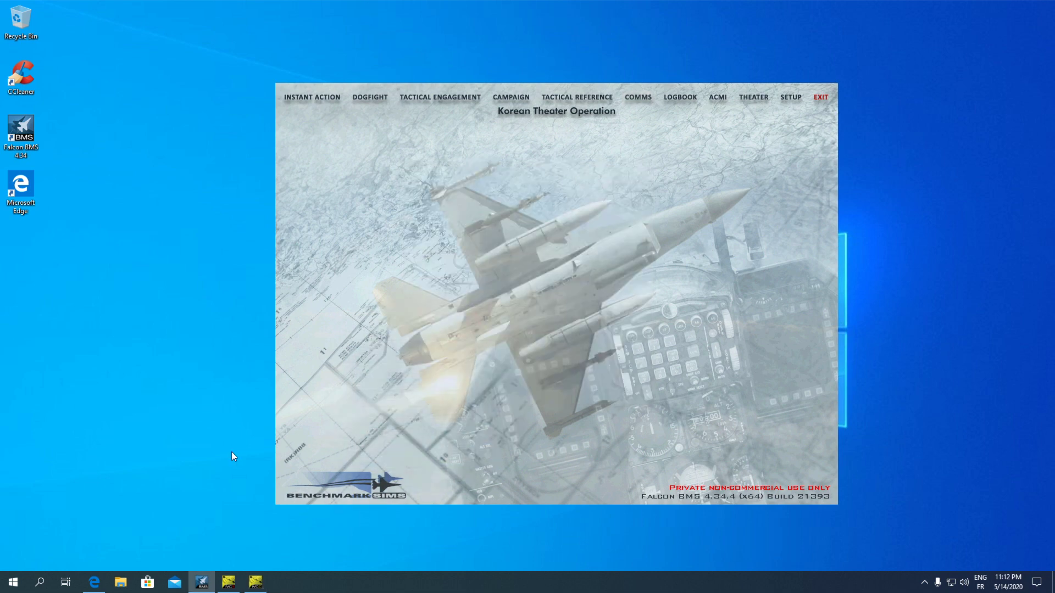
# Step: Examine the IVC Server console for client, channel and talking events
pyautogui.click(228, 585)
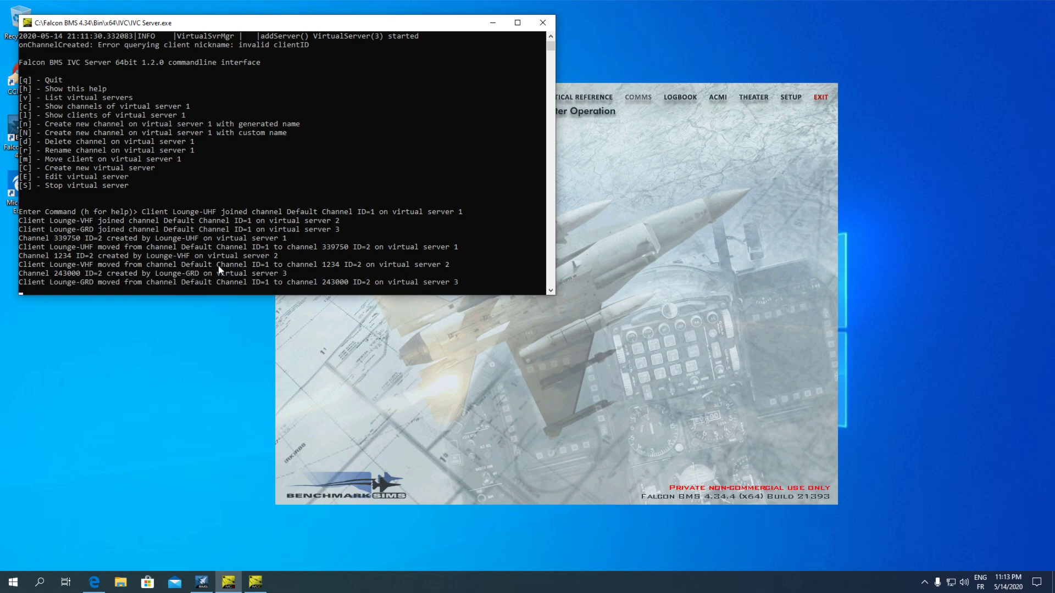
pyautogui.click(493, 23)
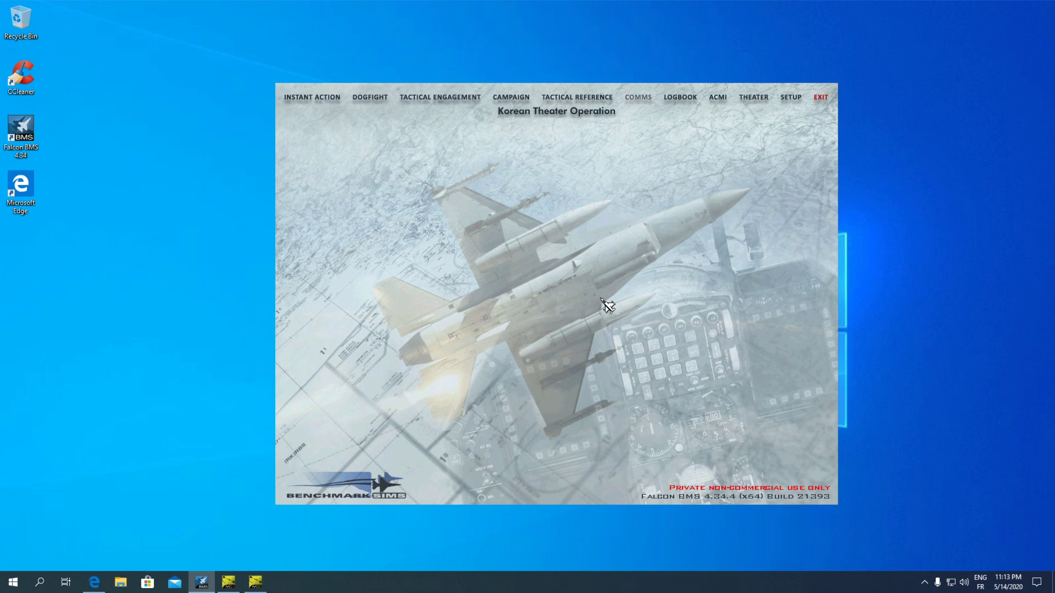
pyautogui.click(239, 588)
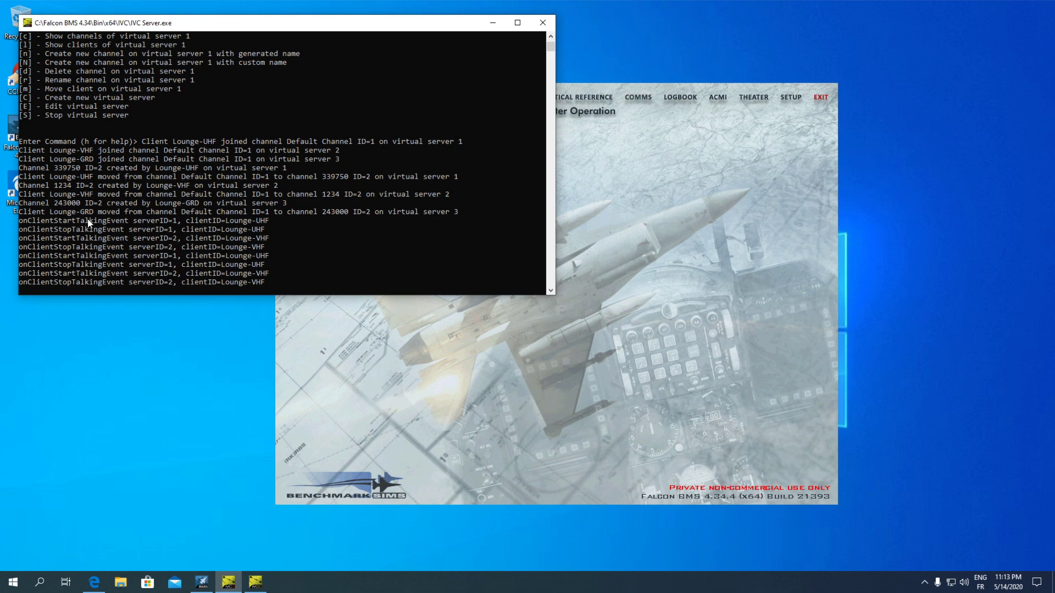
# Step: Minimize the IVC Server console and show the saved missions in Falcon BMS's Tactical Engagement
pyautogui.click(662, 367)
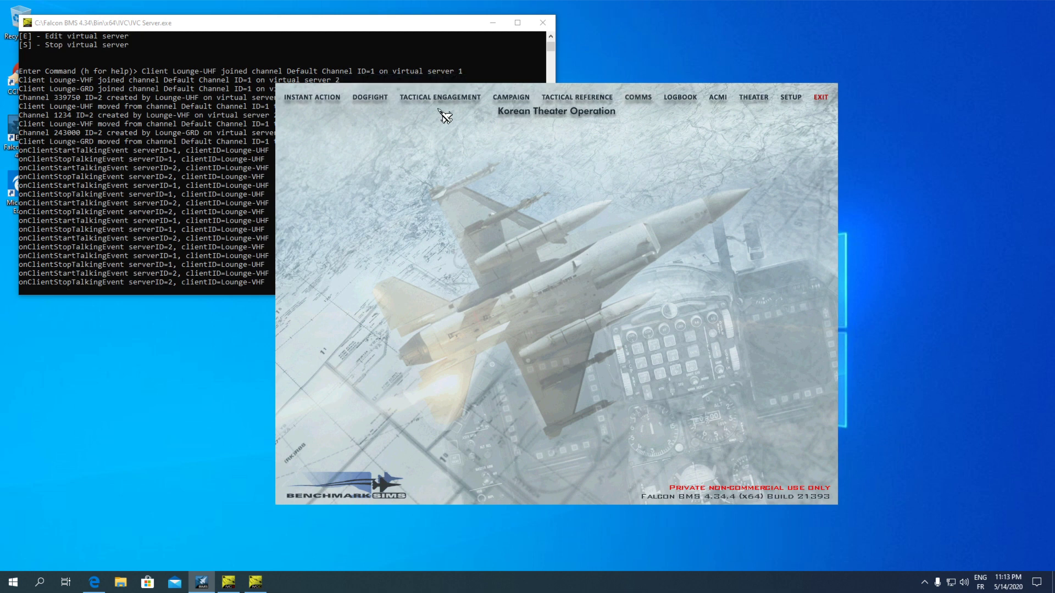
pyautogui.click(492, 23)
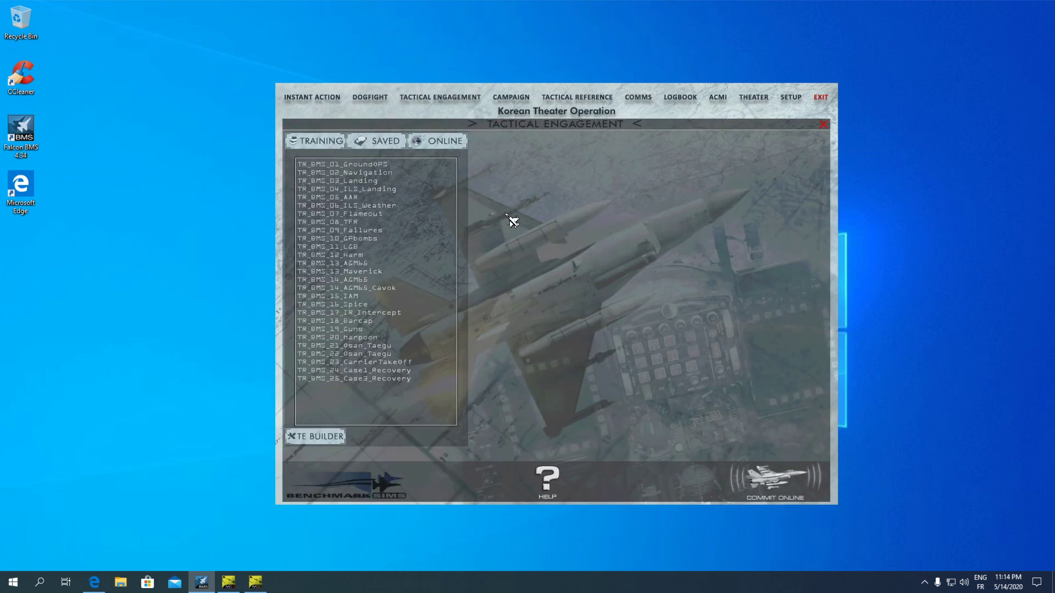
pyautogui.click(386, 143)
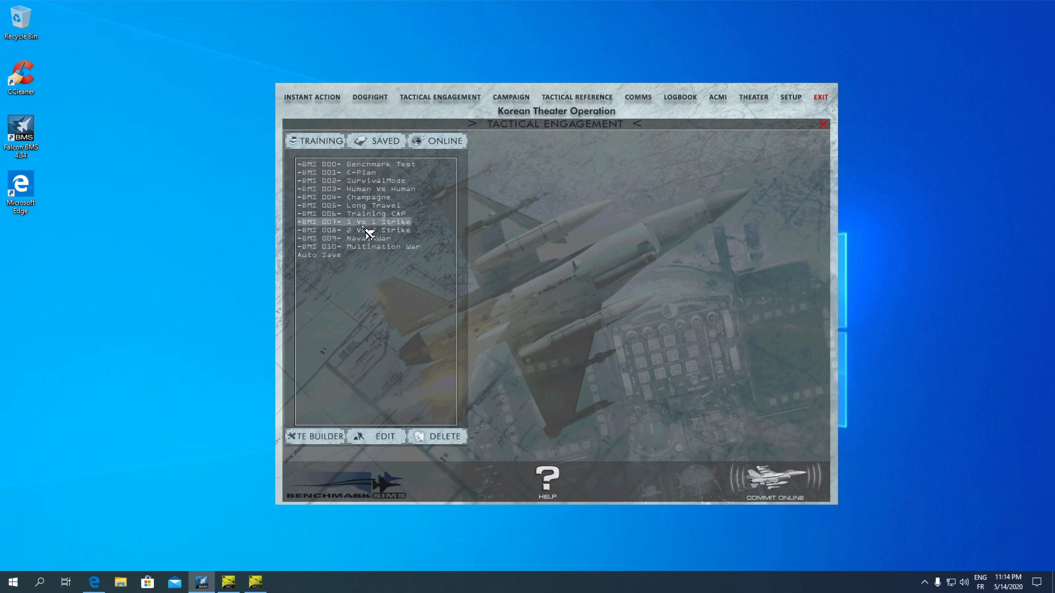
# Step: Choose the saved mission -BMS 006- Training CAP and commit it online
pyautogui.click(362, 231)
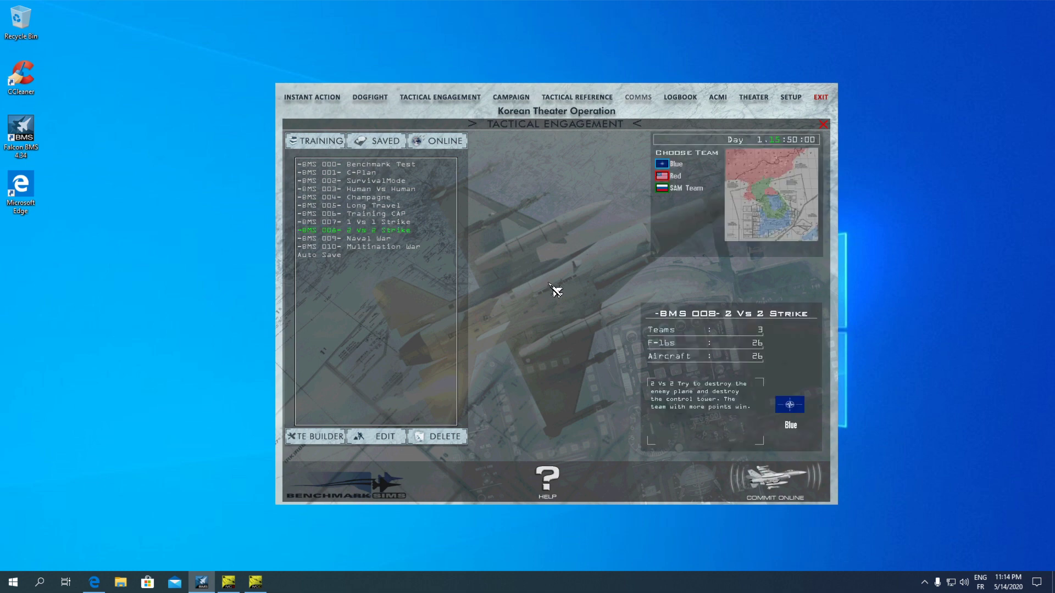
pyautogui.click(391, 223)
pyautogui.click(379, 215)
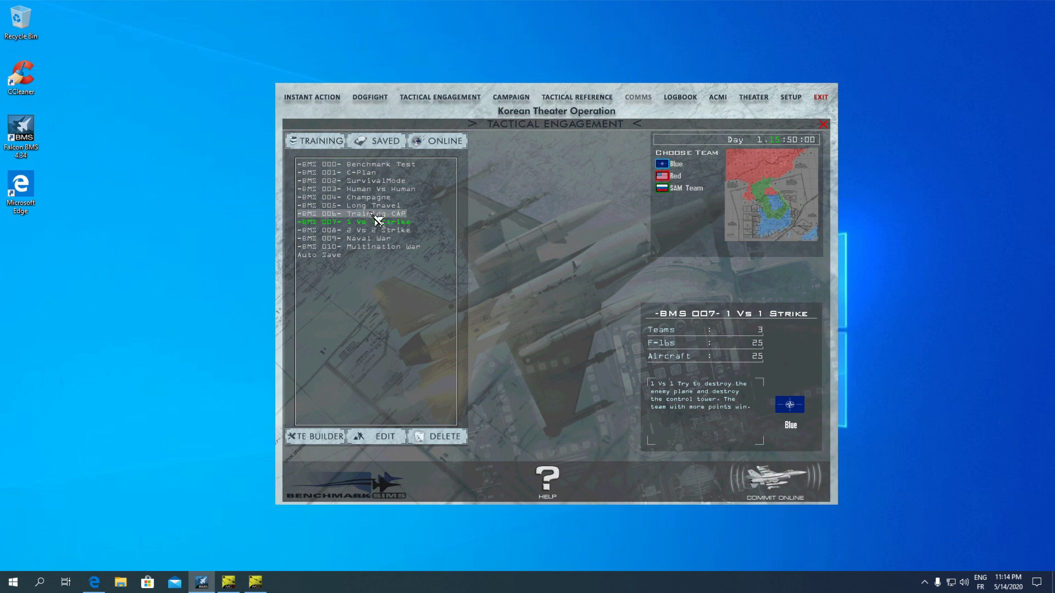
pyautogui.click(776, 481)
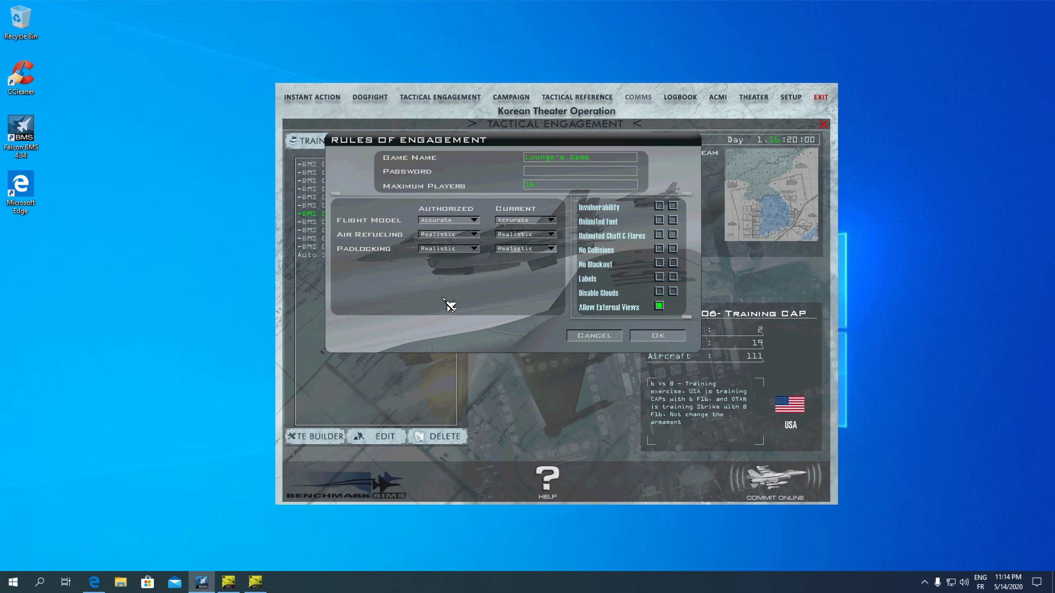
# Step: Try the first-column Rules of Engagement checkboxes from Invulnerability to Disable Clouds, then clear them all again
pyautogui.click(585, 157)
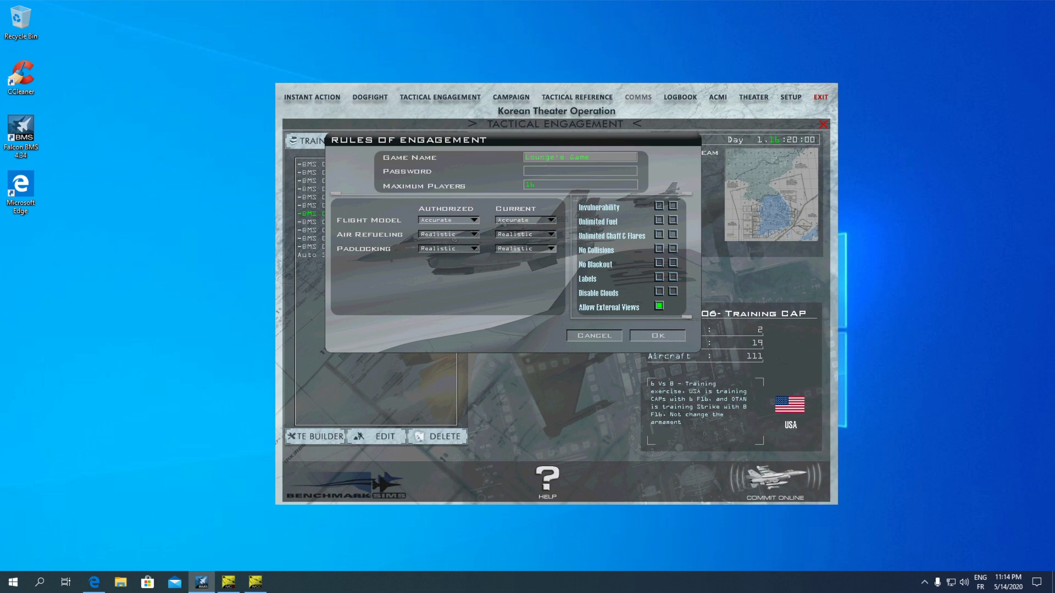
pyautogui.click(532, 171)
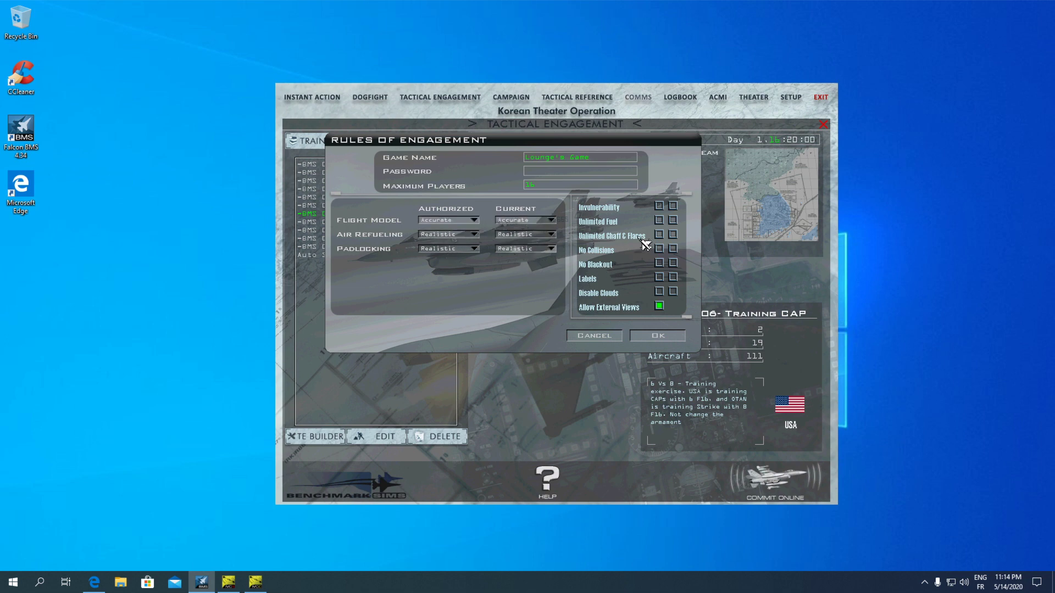
pyautogui.click(659, 206)
pyautogui.click(659, 220)
pyautogui.click(659, 235)
pyautogui.click(659, 249)
pyautogui.click(659, 263)
pyautogui.click(659, 278)
pyautogui.click(661, 291)
pyautogui.click(661, 277)
pyautogui.click(661, 264)
pyautogui.click(661, 249)
pyautogui.click(661, 234)
pyautogui.click(661, 220)
pyautogui.click(660, 206)
# Step: Try the second-column Rules of Engagement checkboxes from Invulnerability to Disable Clouds, then clear them all again
pyautogui.click(673, 206)
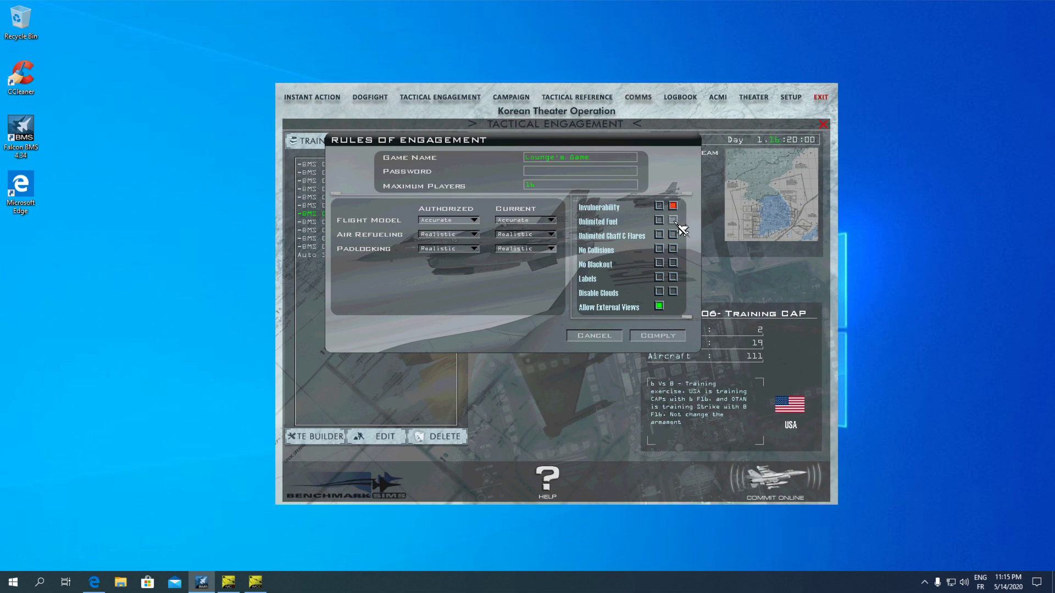
pyautogui.click(673, 220)
pyautogui.click(674, 235)
pyautogui.click(673, 249)
pyautogui.click(674, 263)
pyautogui.click(674, 278)
pyautogui.click(674, 292)
pyautogui.click(673, 278)
pyautogui.click(673, 263)
pyautogui.click(674, 249)
pyautogui.click(673, 235)
pyautogui.click(673, 220)
pyautogui.click(674, 206)
# Step: Accept the Rules of Engagement to launch the hosted mission and set its clock to Halt
pyautogui.click(543, 183)
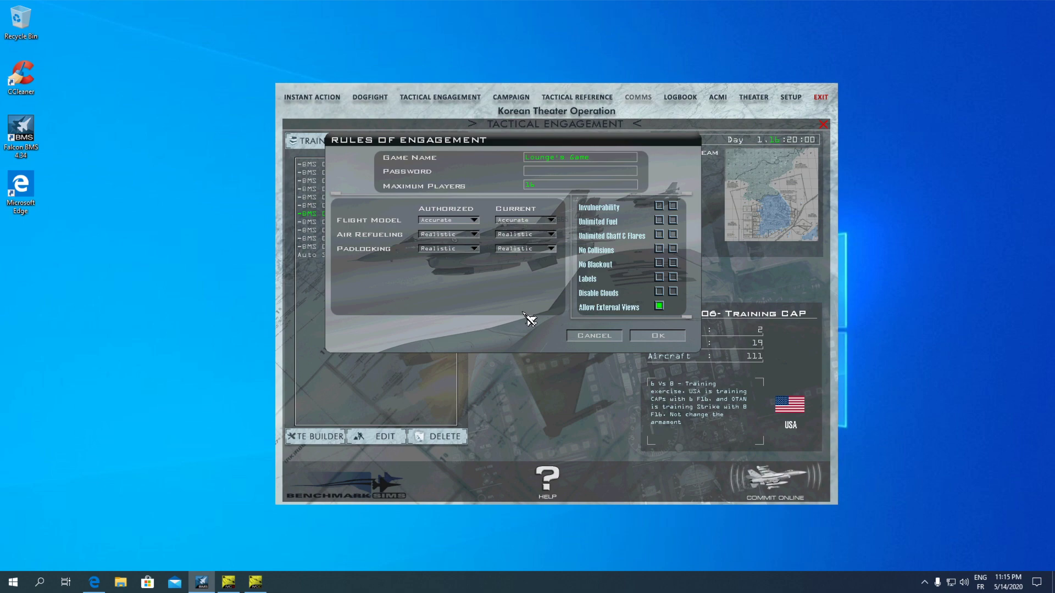
pyautogui.click(659, 336)
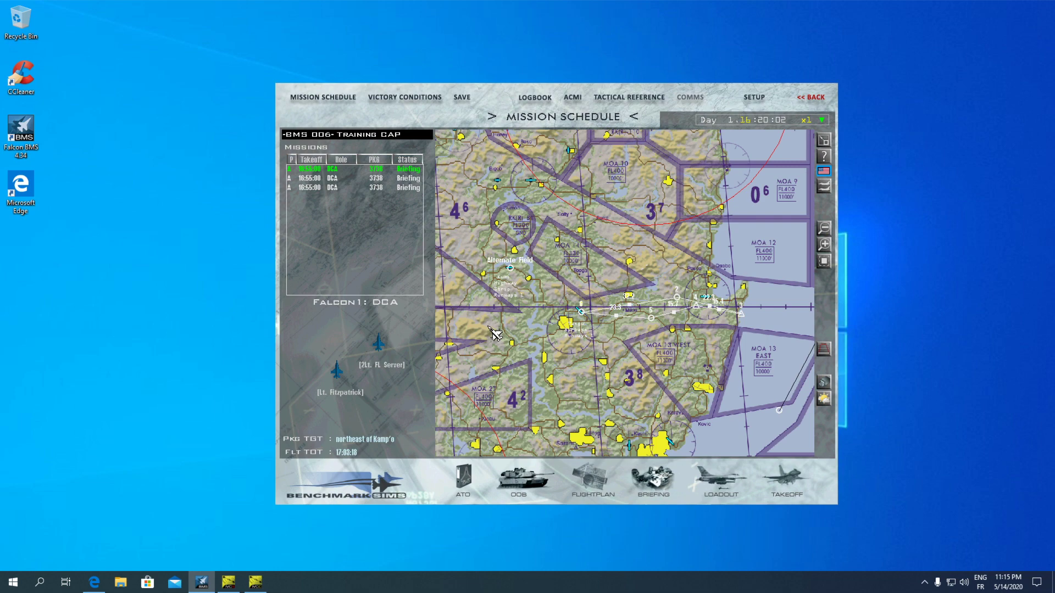
pyautogui.click(821, 119)
pyautogui.click(815, 134)
pyautogui.scroll(2, 767, 266)
pyautogui.scroll(-1, 730, 275)
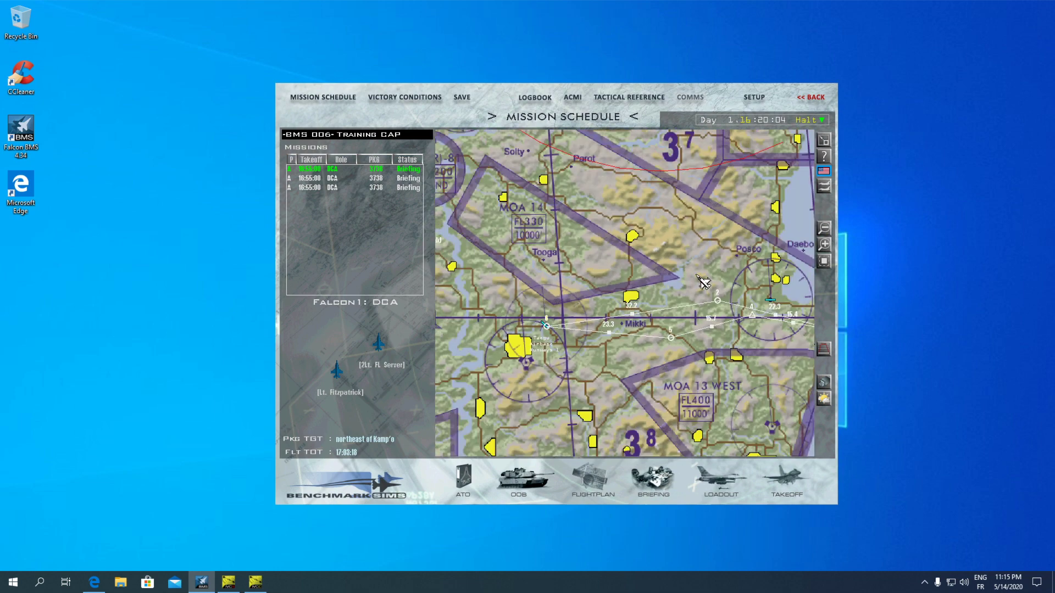
pyautogui.scroll(-2, 703, 283)
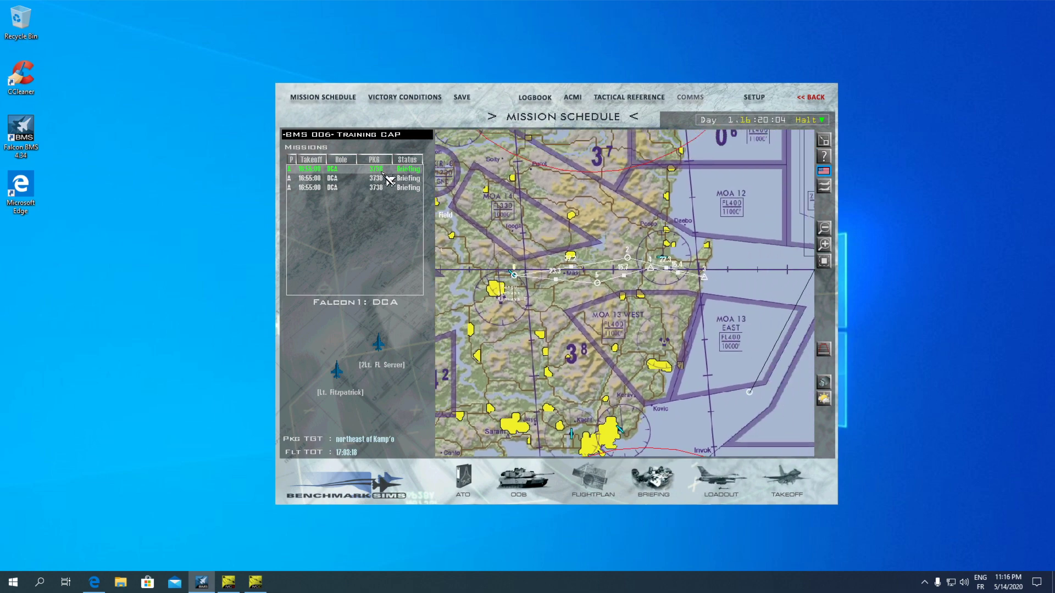
# Step: Look through the DCA flights in the mission list and return to the first flight
pyautogui.click(352, 177)
pyautogui.click(327, 186)
pyautogui.click(329, 179)
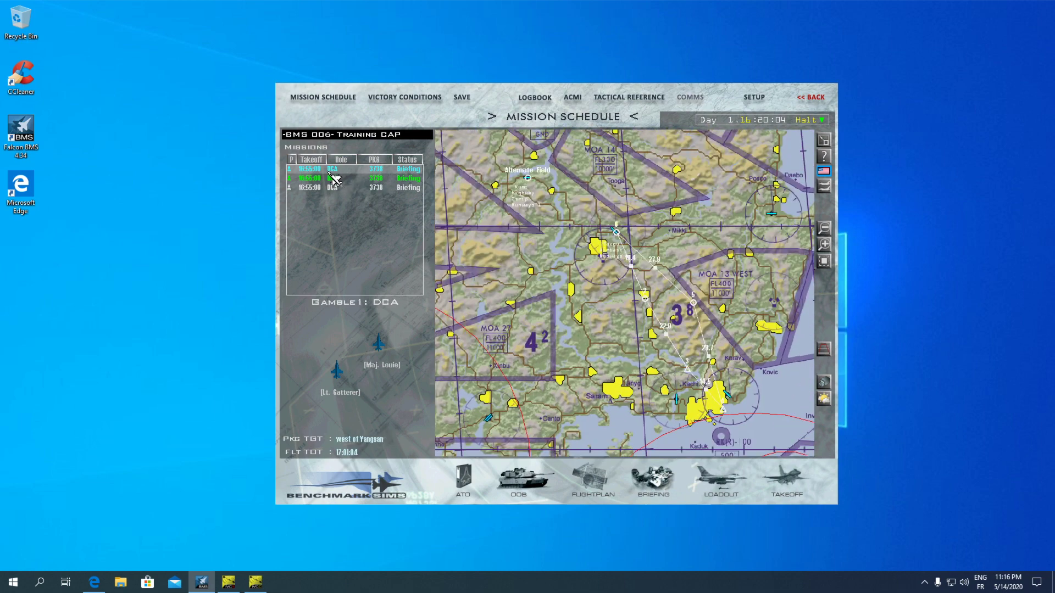
pyautogui.click(333, 169)
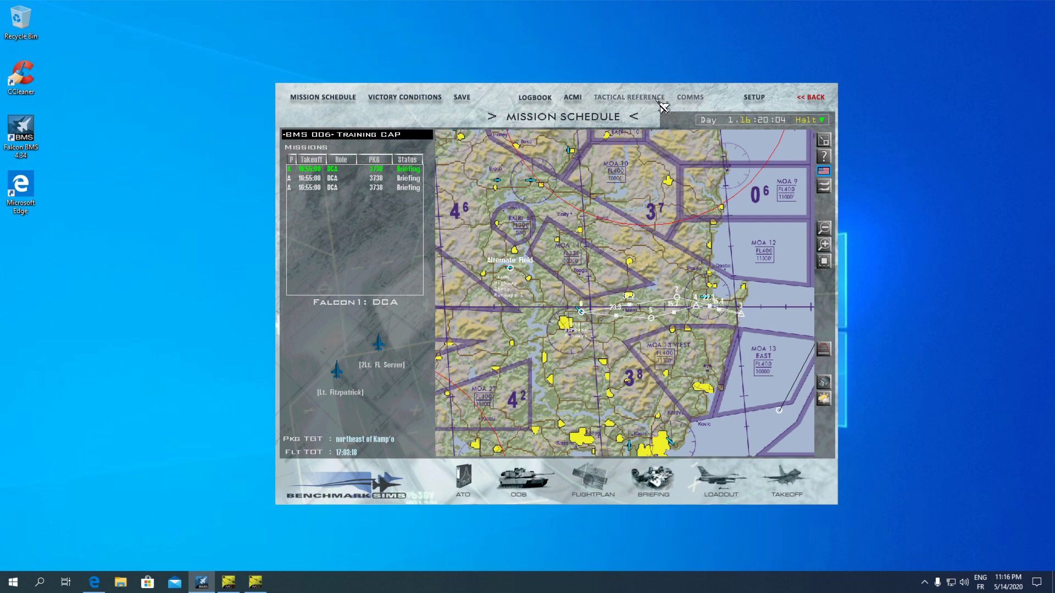
# Step: View the player list and message area in the Comms chat window, then close it
pyautogui.click(699, 99)
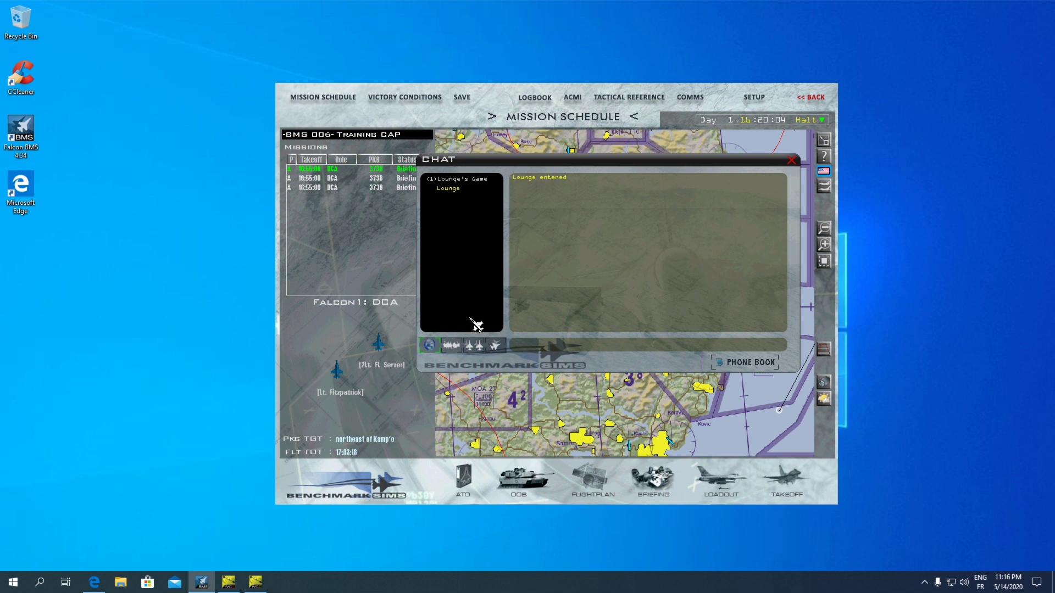
pyautogui.click(525, 345)
pyautogui.click(791, 161)
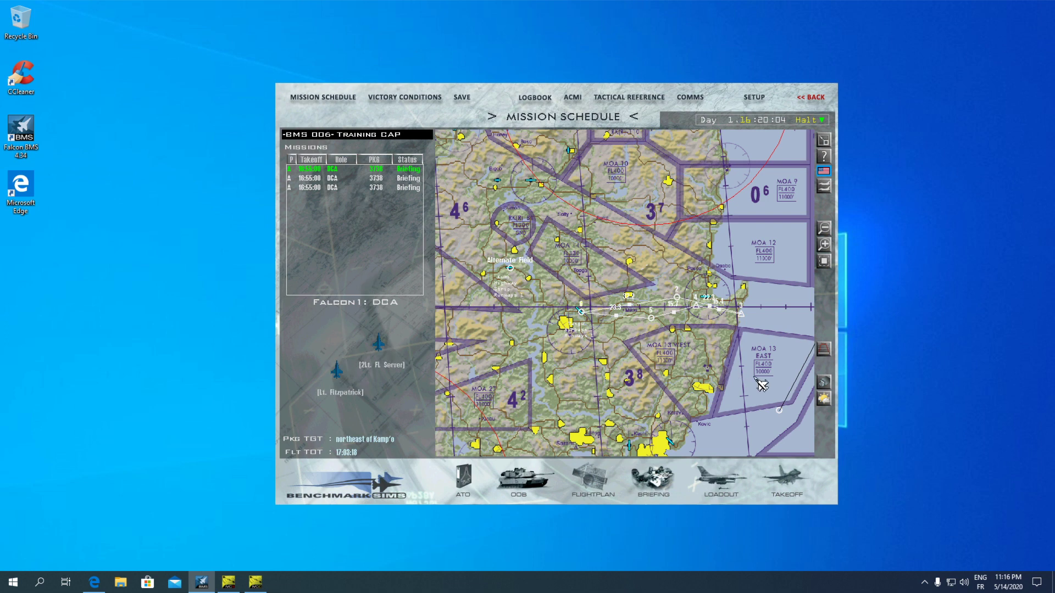
# Step: Review the time-compression options of the mission clock, leaving Halt selected
pyautogui.moveTo(765, 379); pyautogui.dragTo(765, 360)
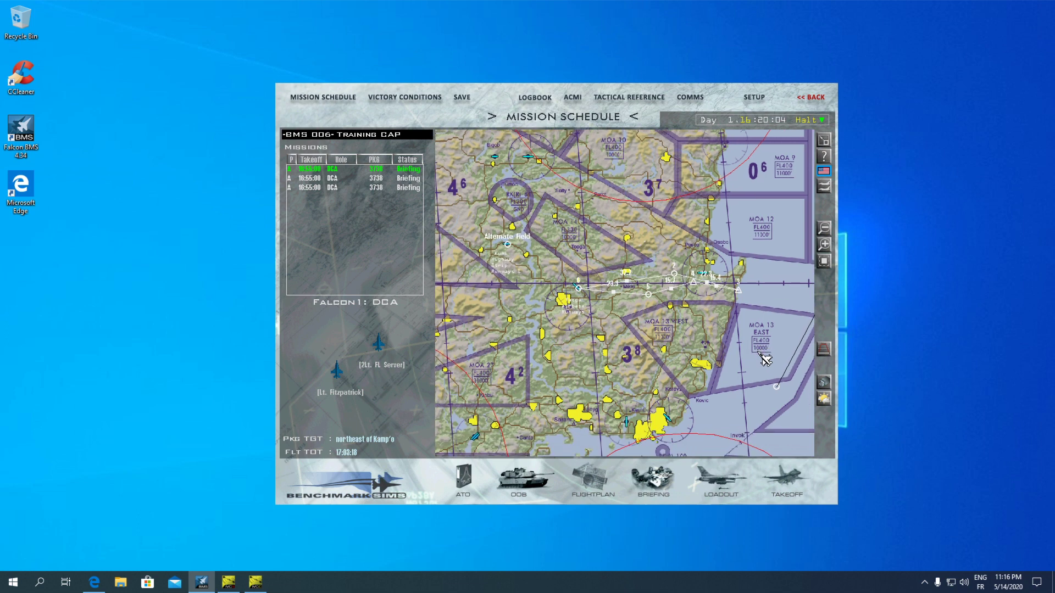
pyautogui.click(808, 122)
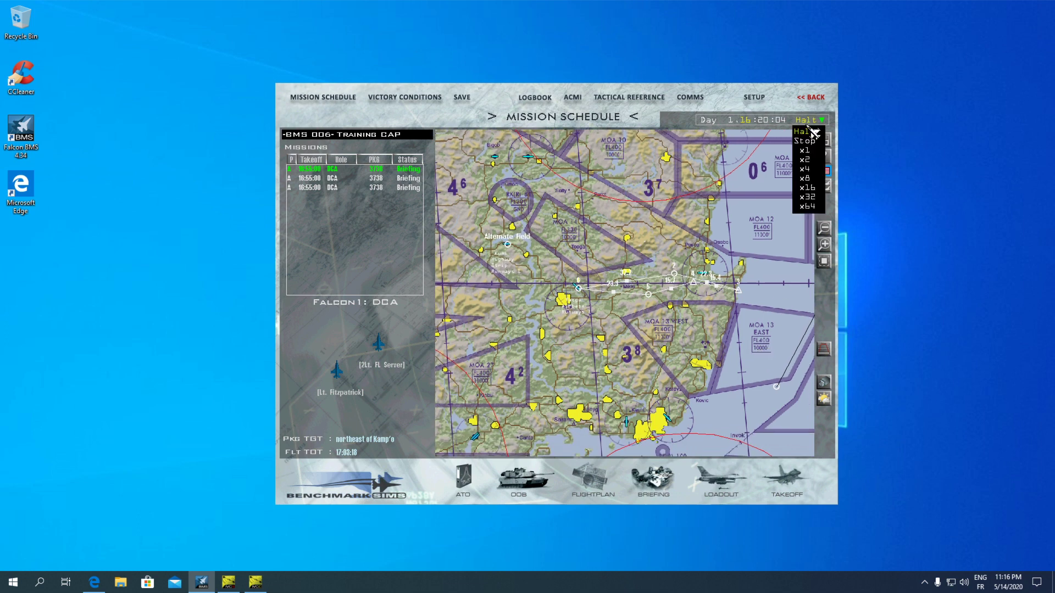
pyautogui.click(773, 196)
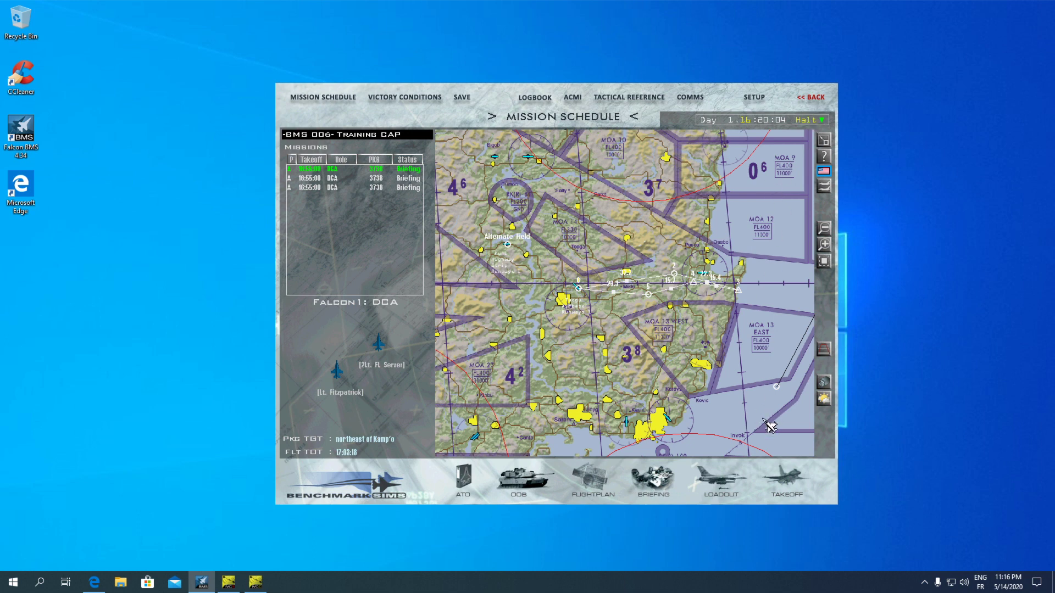
pyautogui.moveTo(773, 298); pyautogui.dragTo(770, 320)
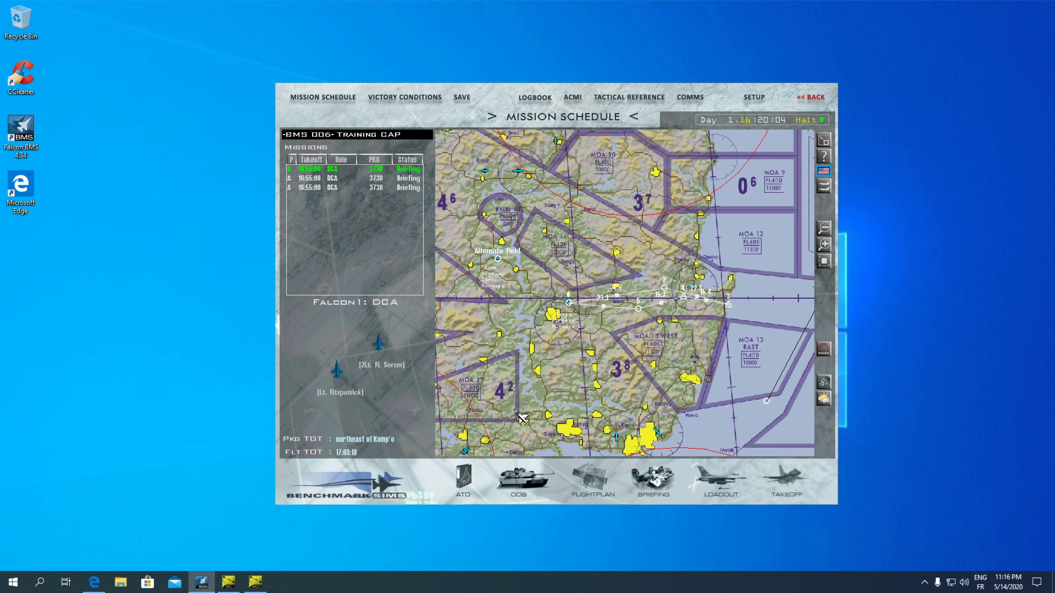
pyautogui.moveTo(788, 271); pyautogui.dragTo(777, 285)
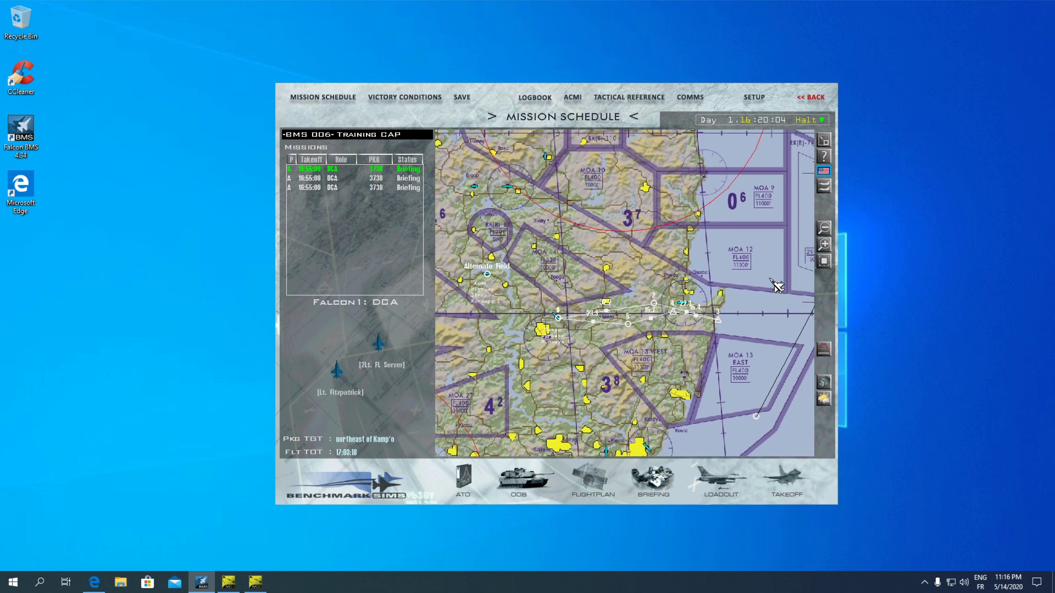